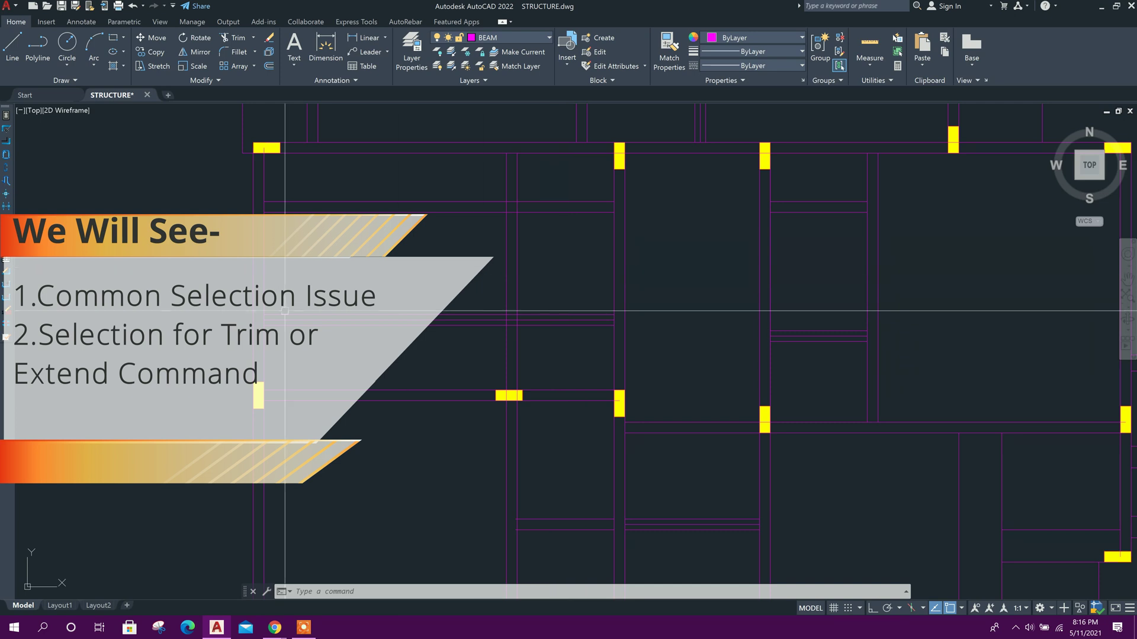
Pan across the plan and try lasso-selecting the beam lines, clearing each selection with Esc.
scroll(533, 384, "up", 3)
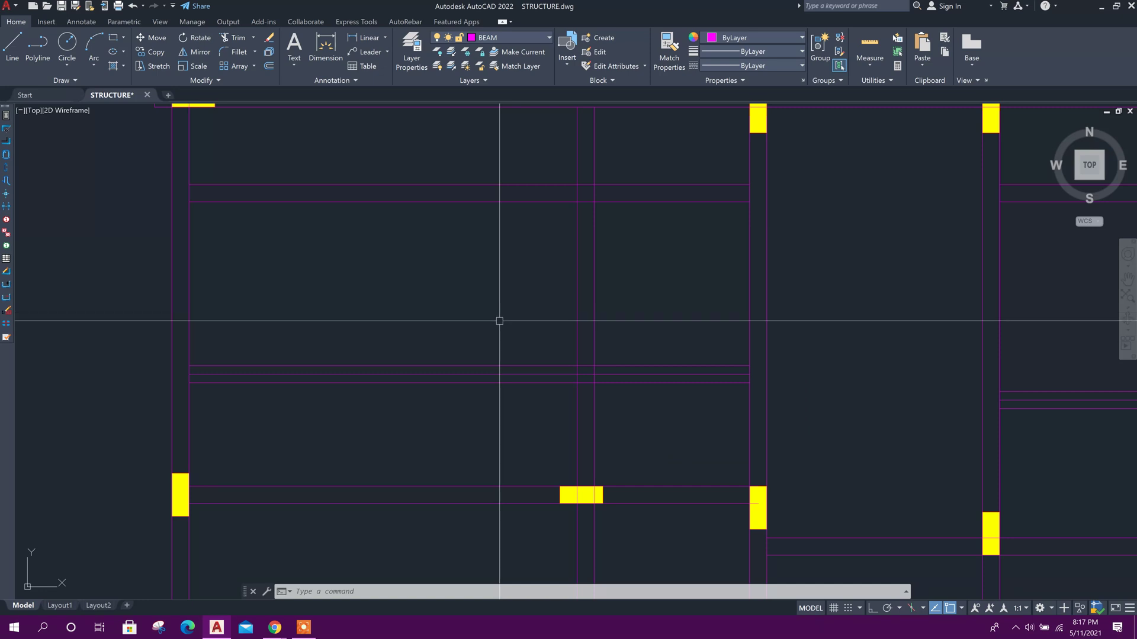
middle_click_drag(499, 320, 478, 296)
middle_click_drag(476, 384, 469, 371)
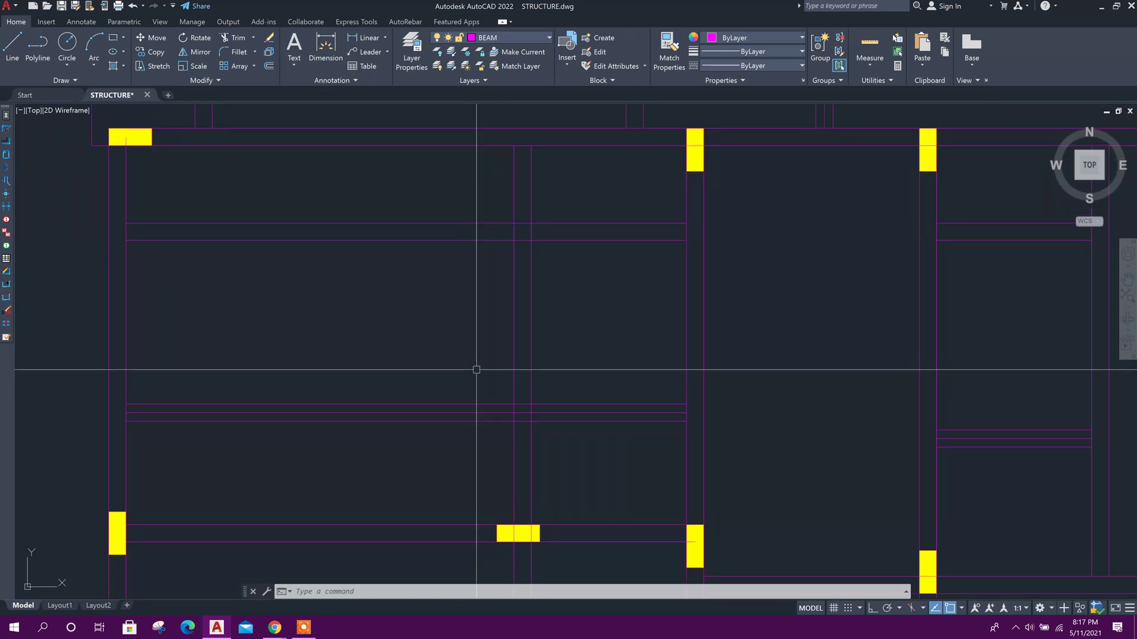
middle_click_drag(570, 409, 512, 373)
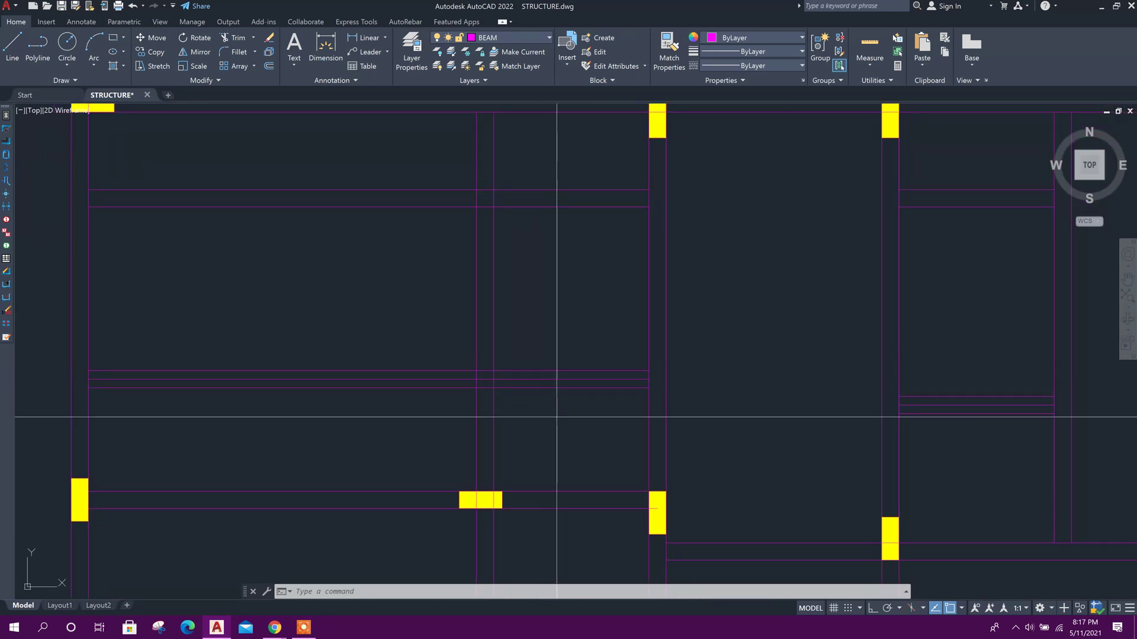
left_click_drag(557, 417, 360, 254)
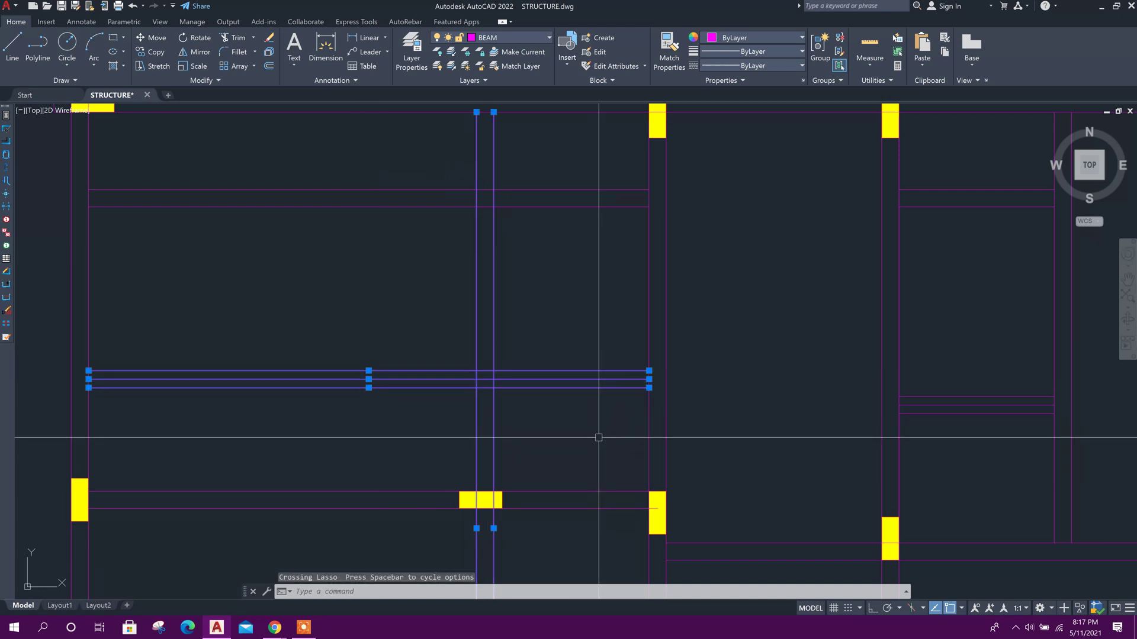
key("Escape")
mouse_move(578, 419)
left_mouse_down()
mouse_move(393, 236)
mouse_move(355, 218)
left_mouse_up()
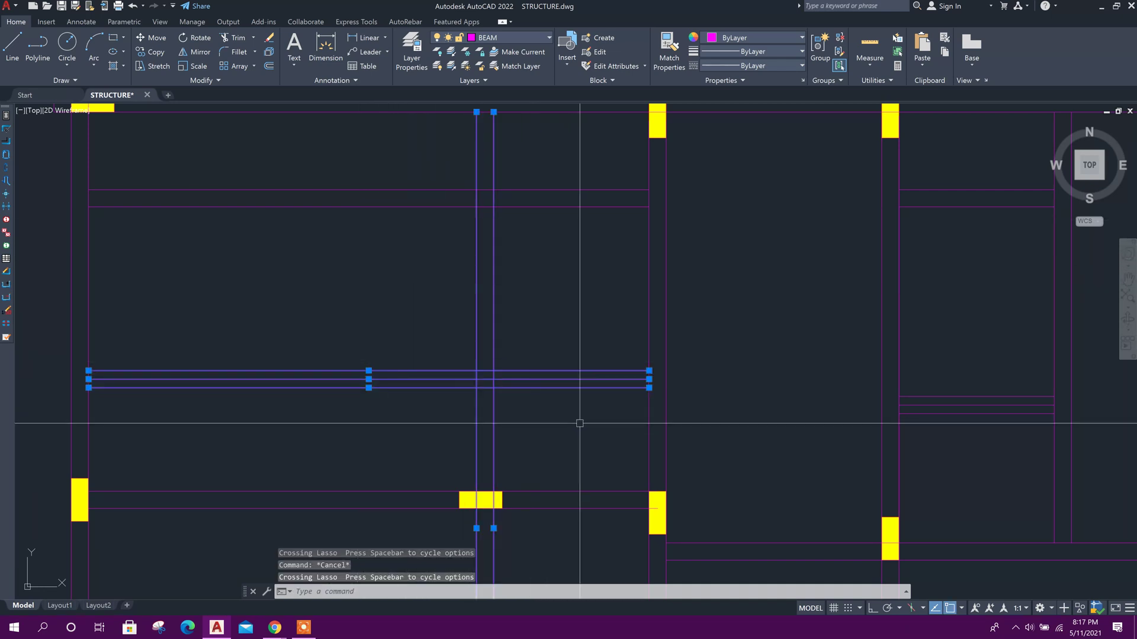
key("Escape")
mouse_move(580, 423)
left_mouse_down()
mouse_move(390, 178)
mouse_move(240, 181)
mouse_move(506, 335)
mouse_move(367, 319)
mouse_move(515, 389)
left_mouse_up()
key("Escape")
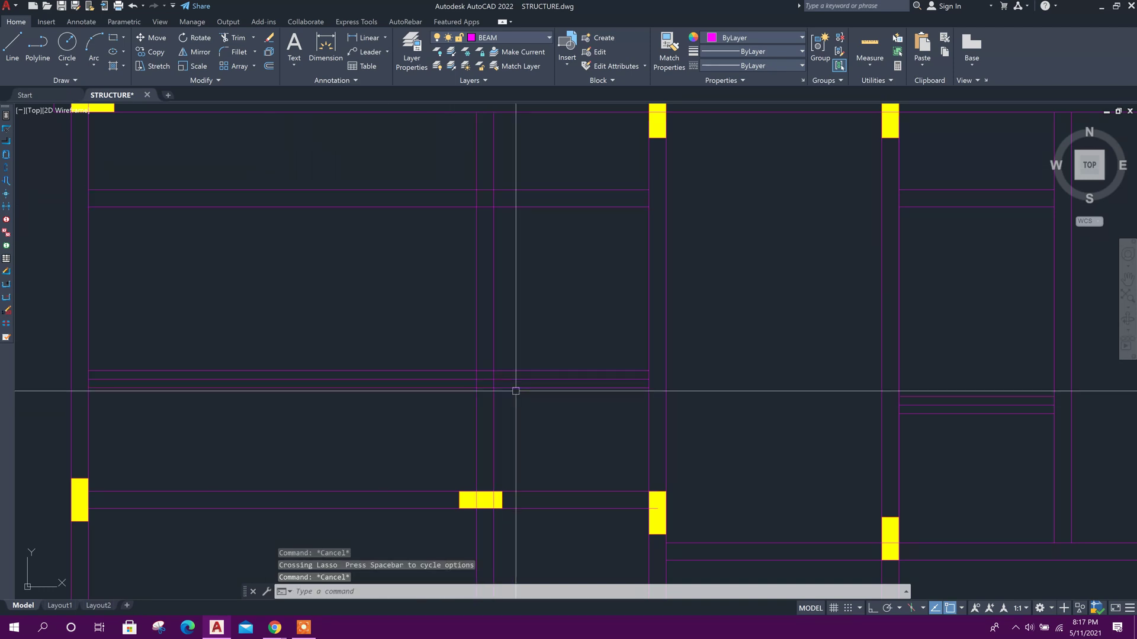
middle_click_drag(515, 390, 542, 398)
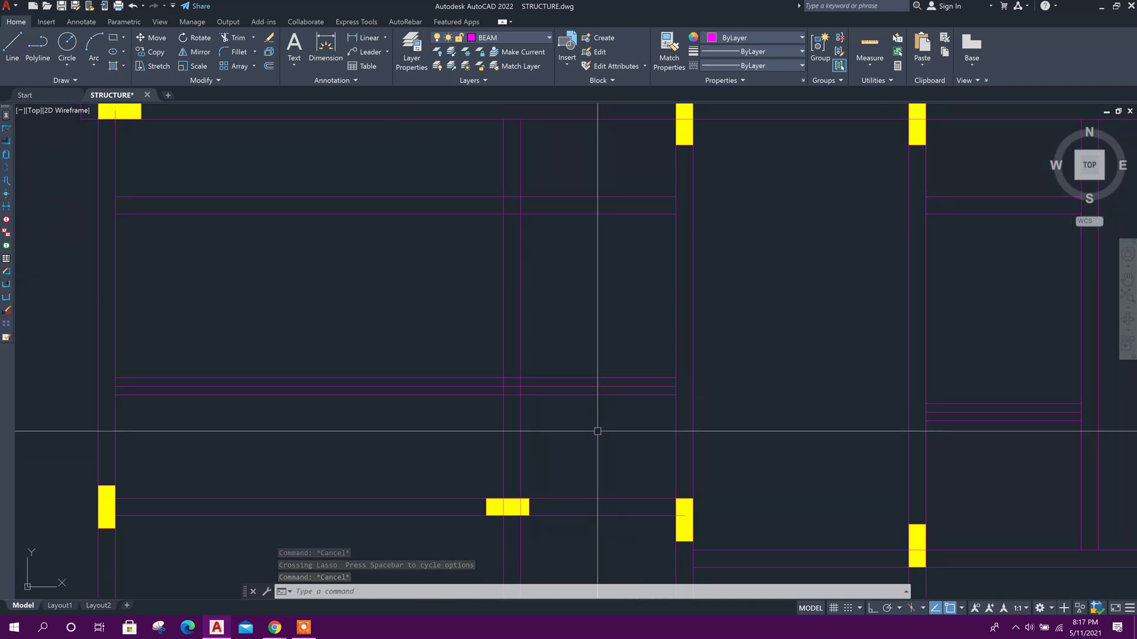
middle_click_drag(572, 434, 563, 422)
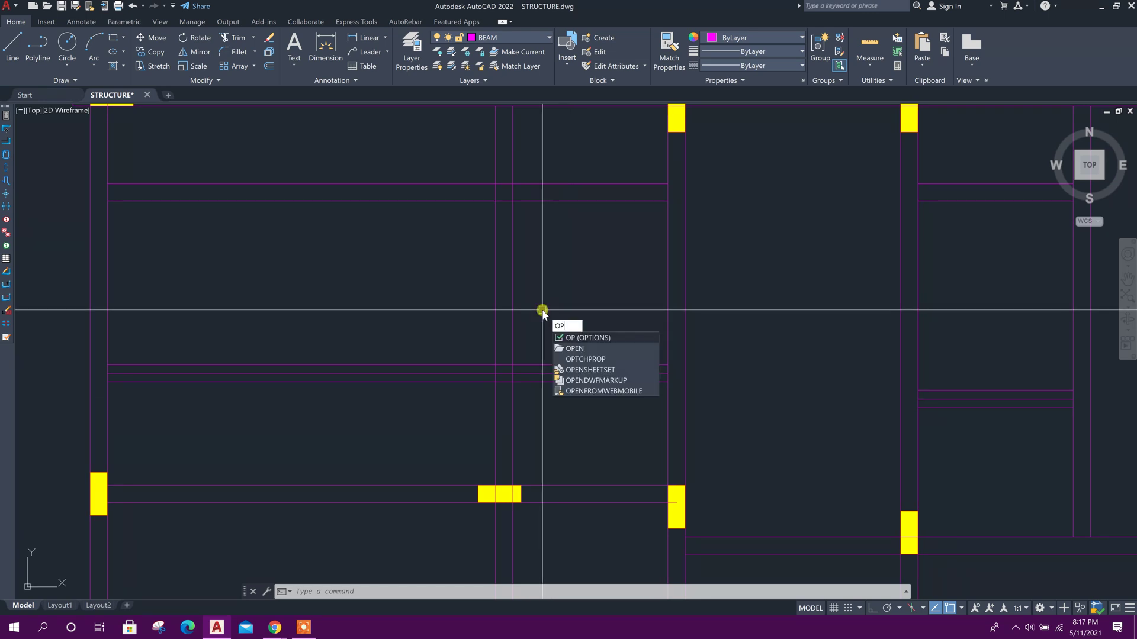
In Options, enable 'Allow press and drag on object' on the Selection tab and apply.
key("Return")
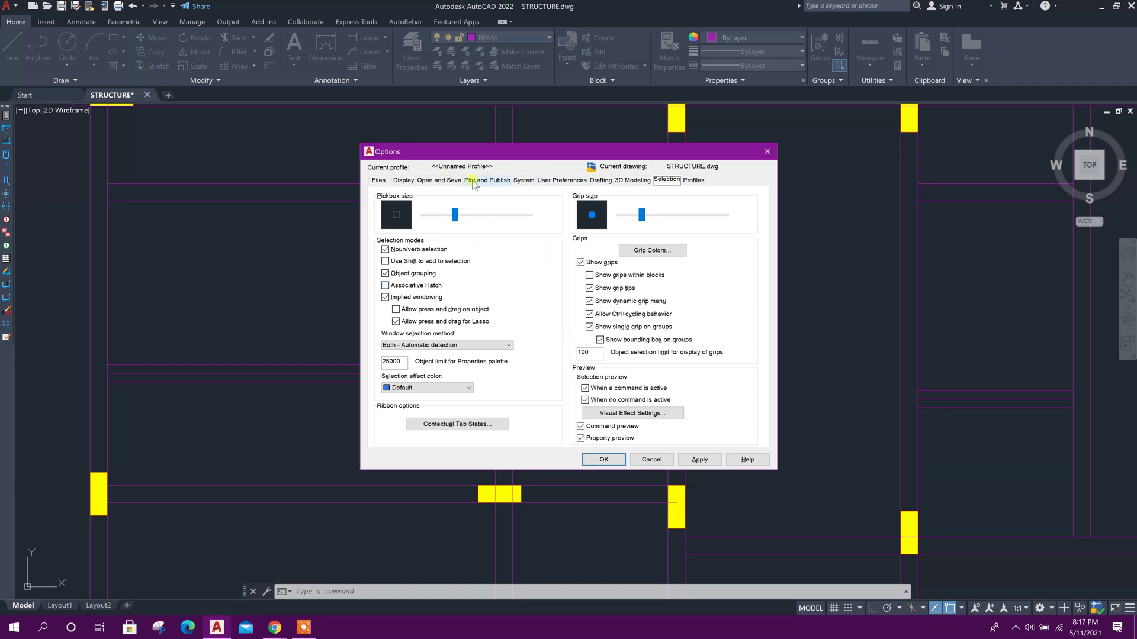
left_click(453, 180)
left_click(666, 181)
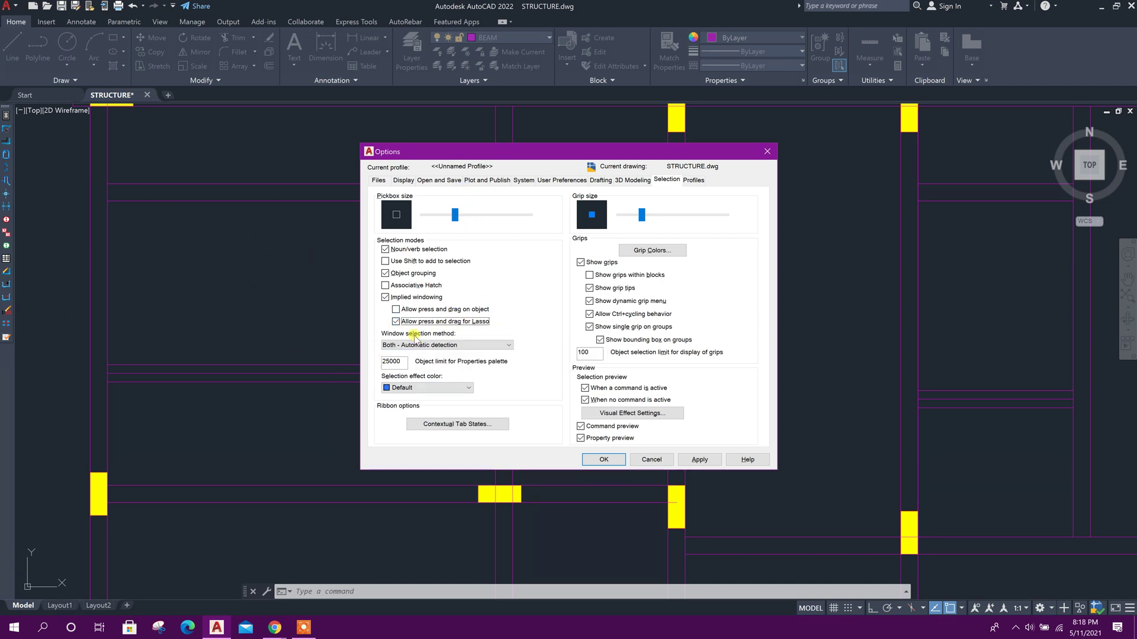
left_click(407, 309)
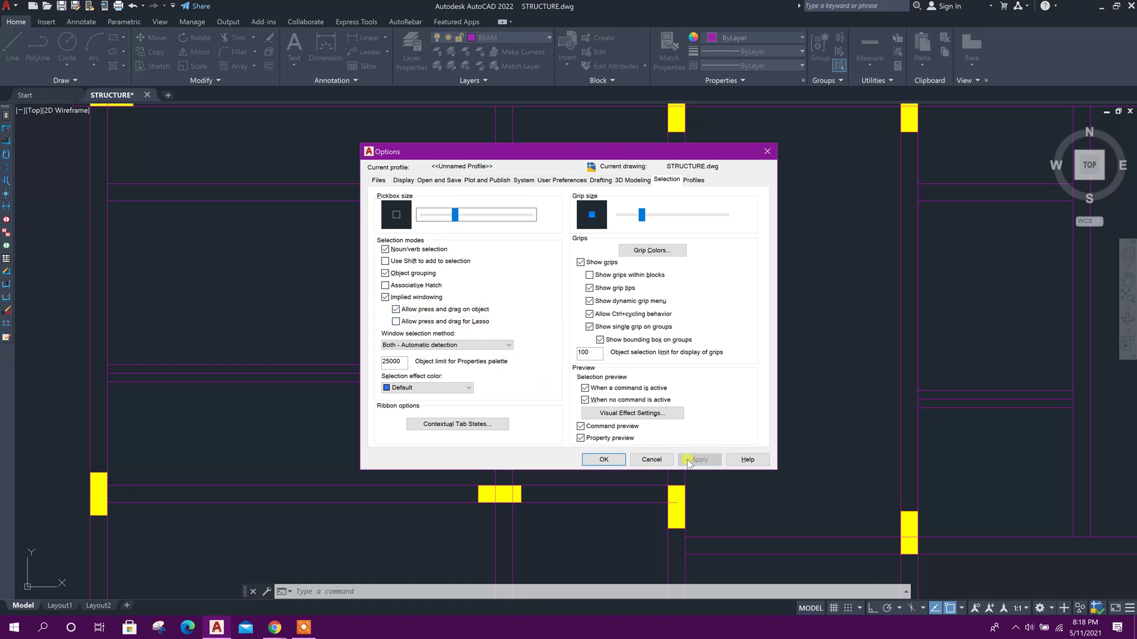
left_click(602, 459)
scroll(507, 380, "up", 4)
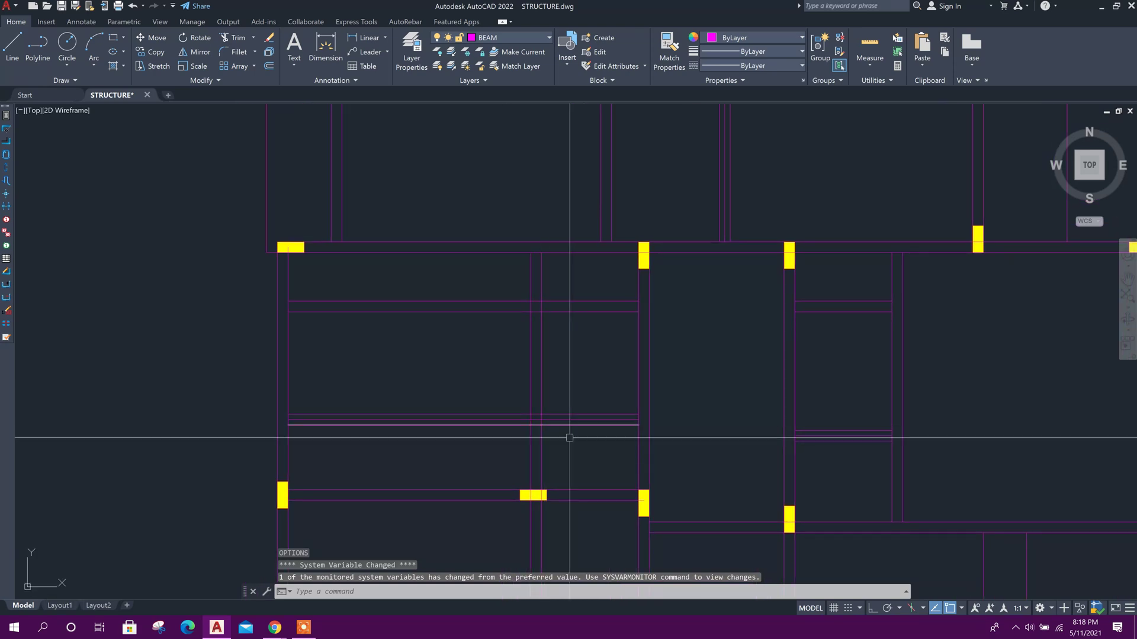
mouse_move(600, 447)
left_mouse_down()
mouse_move(476, 310)
mouse_move(380, 276)
left_mouse_up()
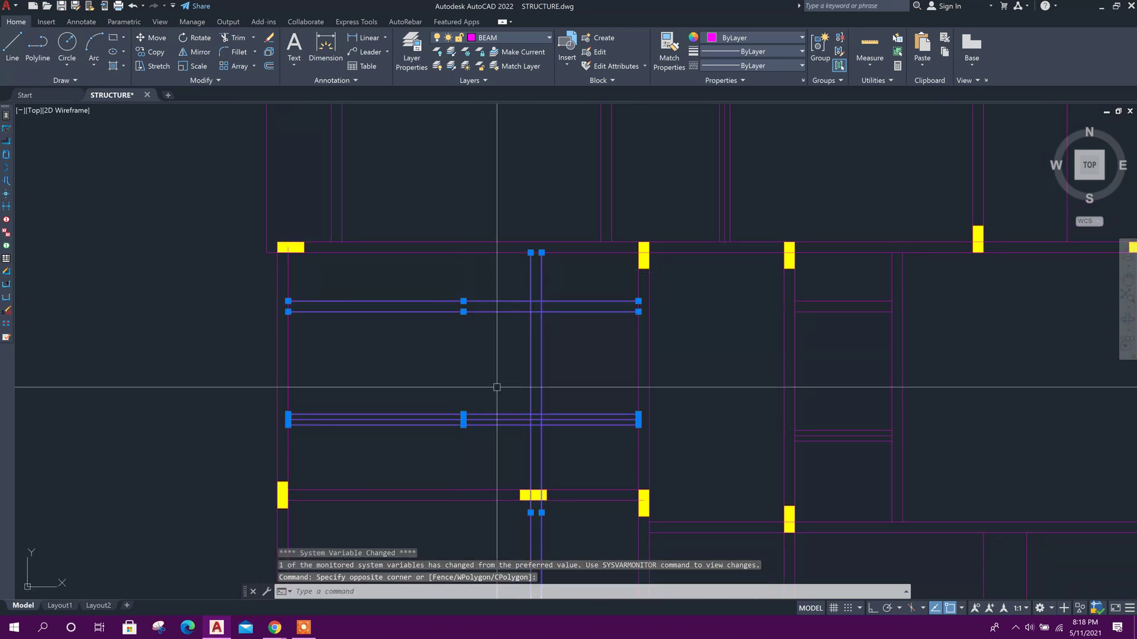
key("Escape")
left_click_drag(578, 461, 243, 200)
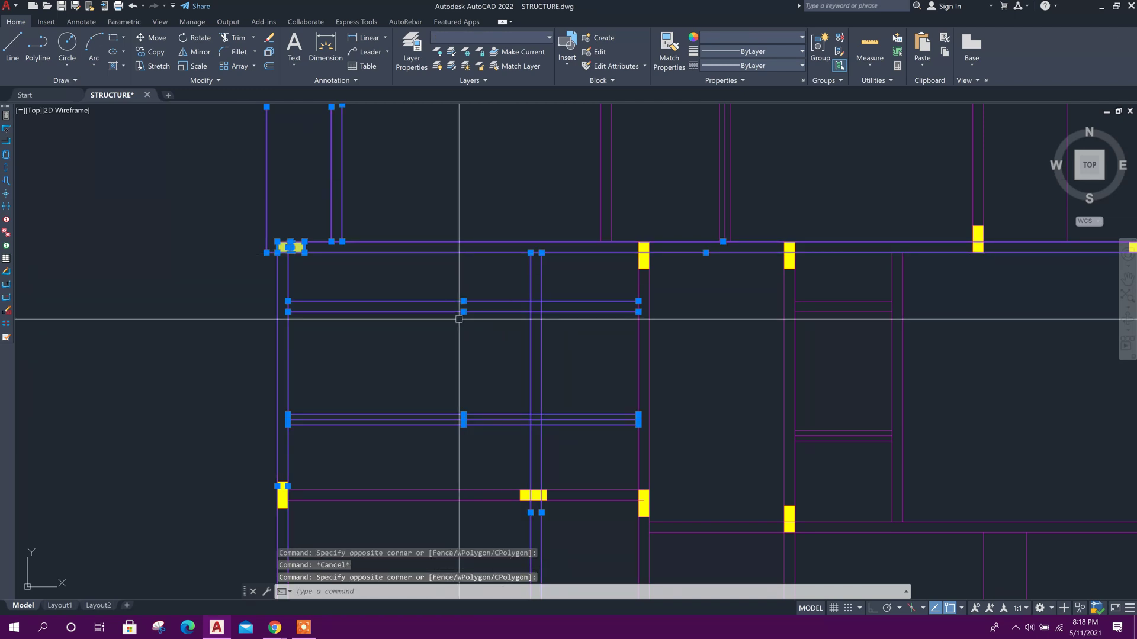
key("Escape")
scroll(465, 337, "down", 2)
scroll(490, 305, "up", 2)
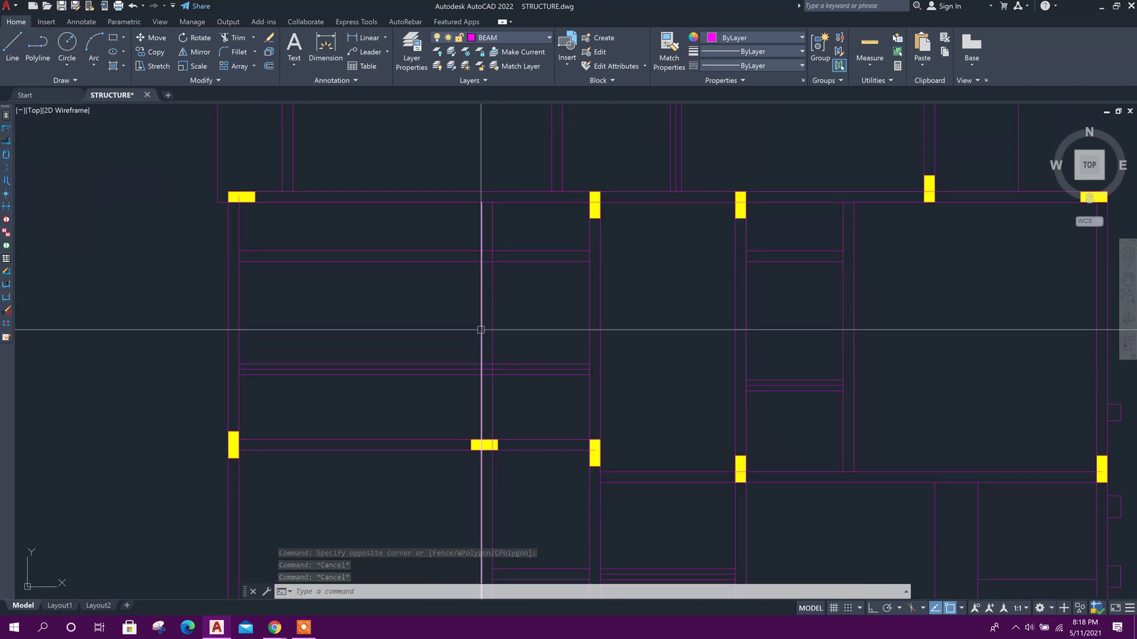
middle_click_drag(502, 312, 562, 350)
middle_click_drag(586, 395, 549, 361)
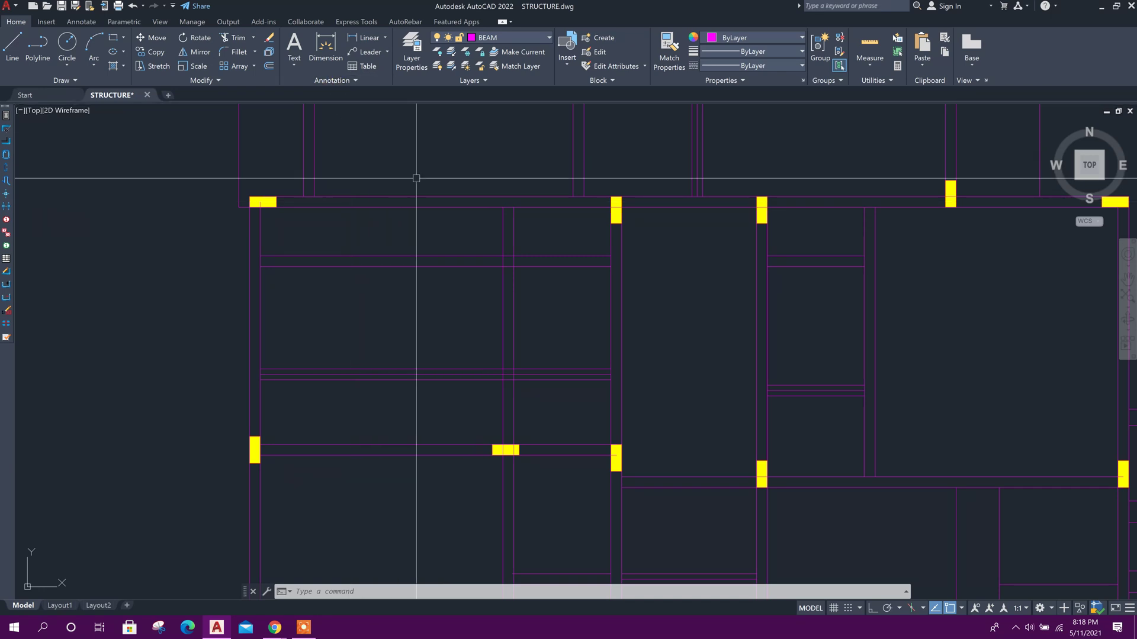
middle_click_drag(531, 317, 528, 321)
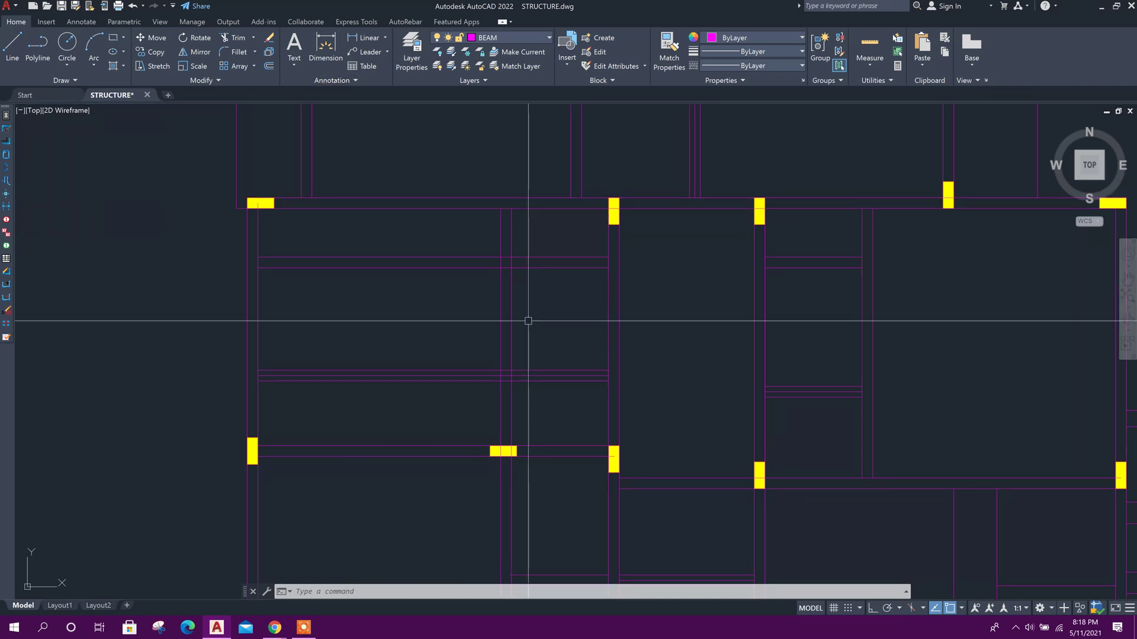
scroll(528, 321, "down", 2)
scroll(576, 313, "up", 4)
left_click(626, 514)
left_click(570, 233)
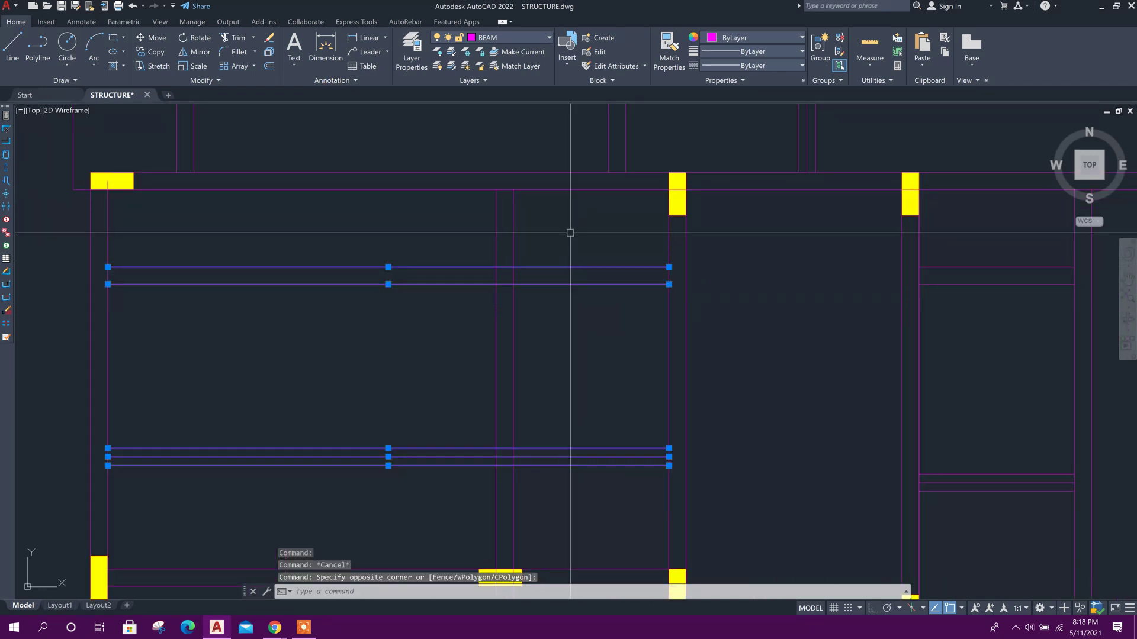
key("Escape")
scroll(555, 312, "down", 2)
scroll(551, 312, "up", 4)
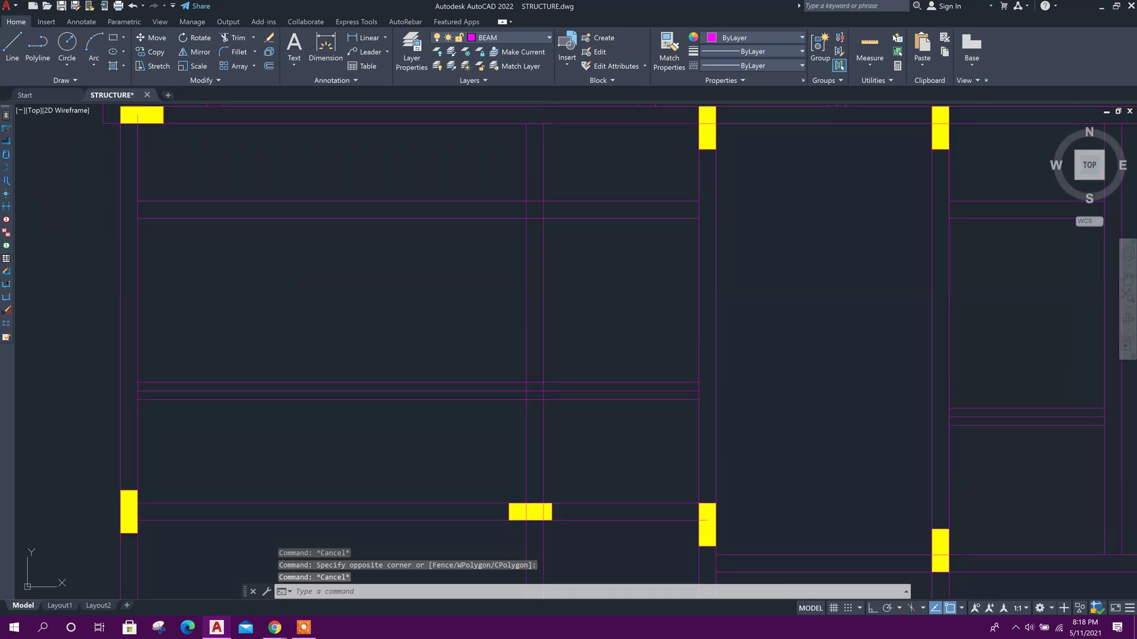
left_click(543, 278)
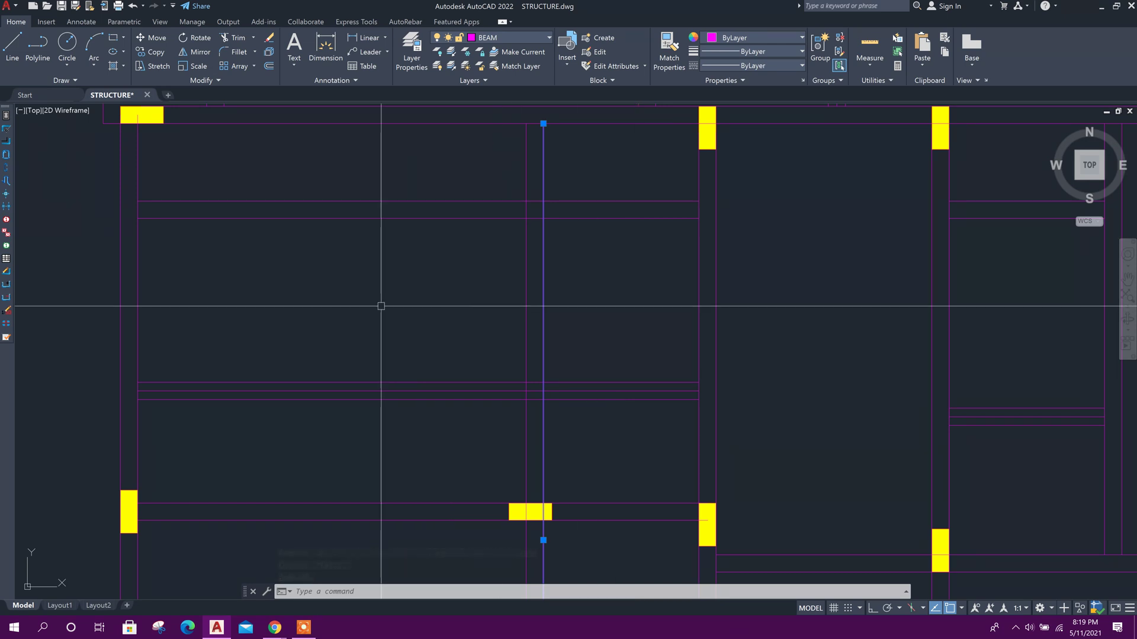
type("r")
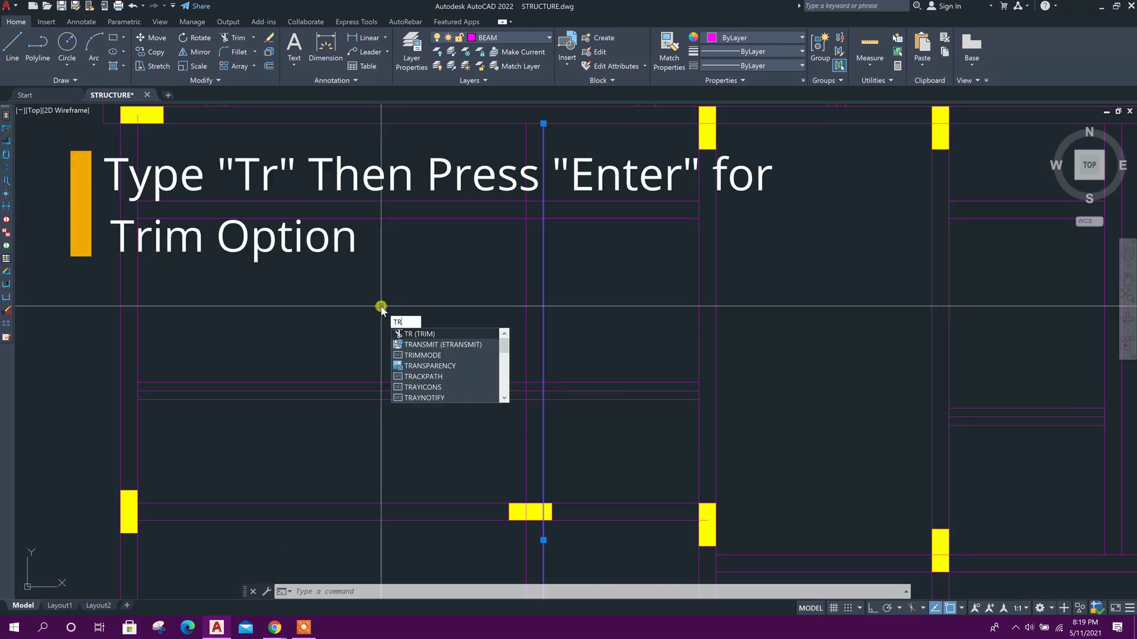
key("Return")
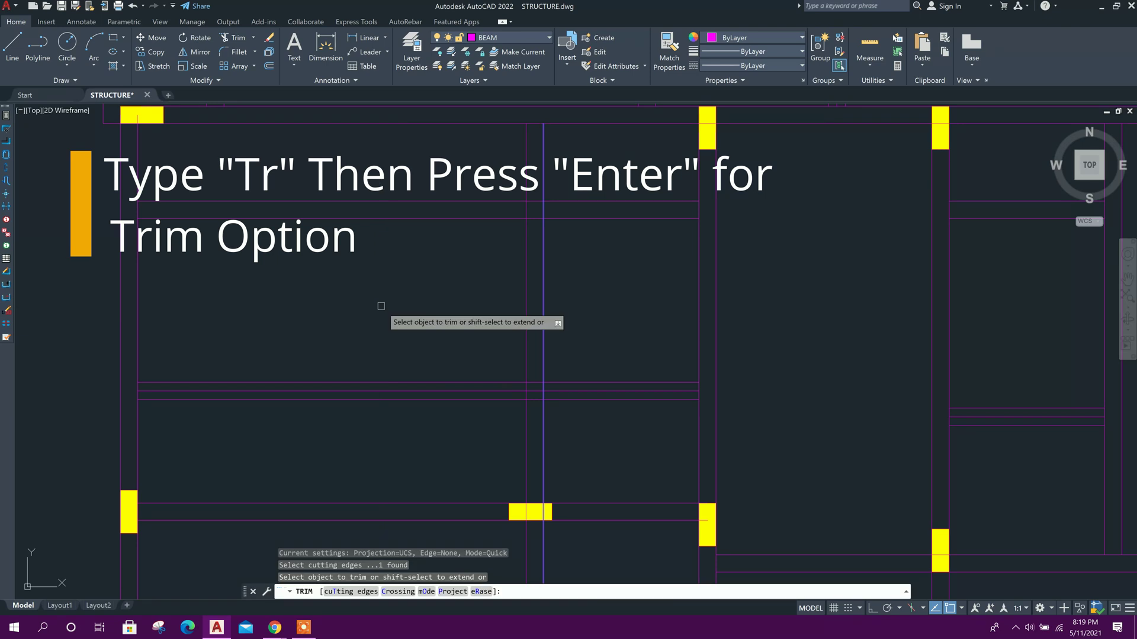
mouse_move(647, 452)
left_mouse_down()
mouse_move(538, 342)
mouse_move(536, 379)
mouse_move(592, 455)
mouse_move(451, 388)
mouse_move(521, 258)
mouse_move(437, 195)
mouse_move(388, 296)
left_mouse_up()
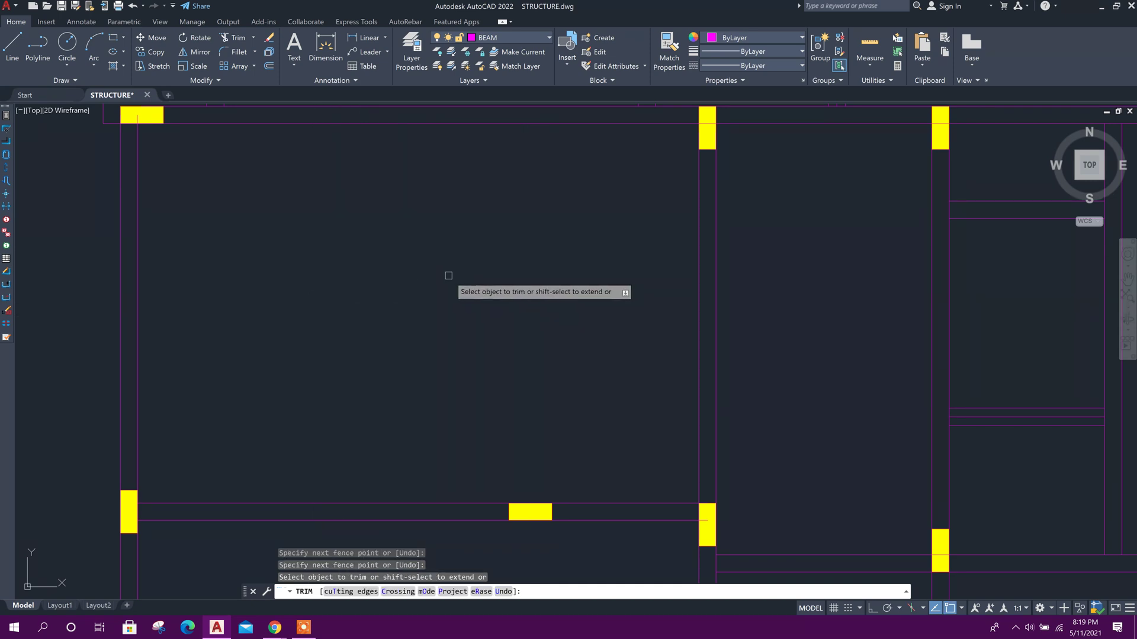
left_click(133, 6)
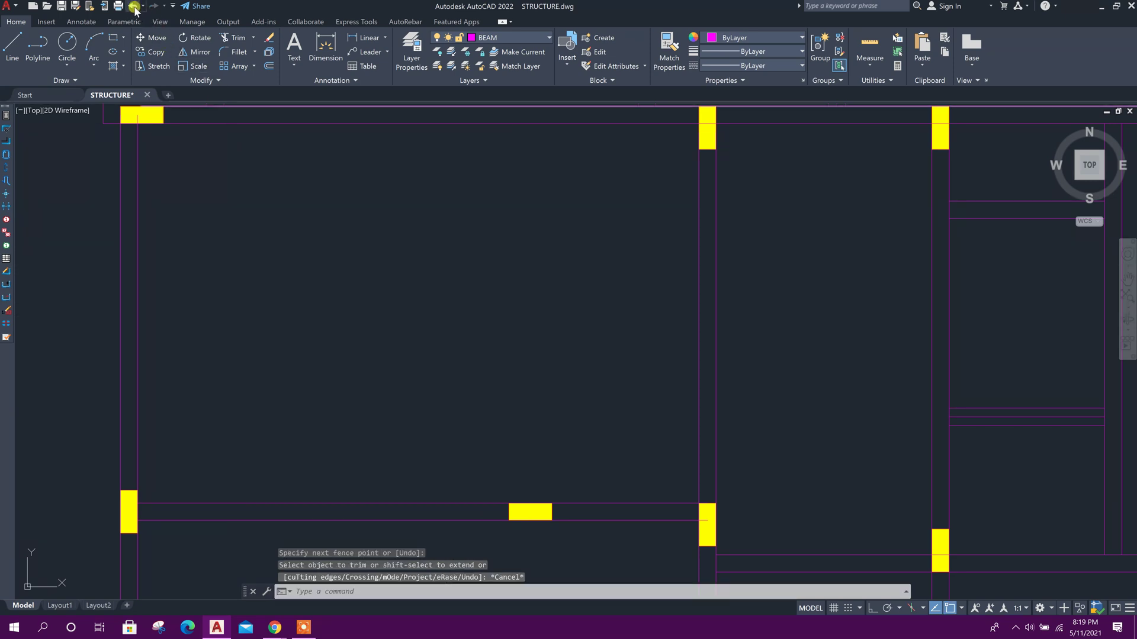
key("Escape")
middle_click_drag(621, 447, 622, 437)
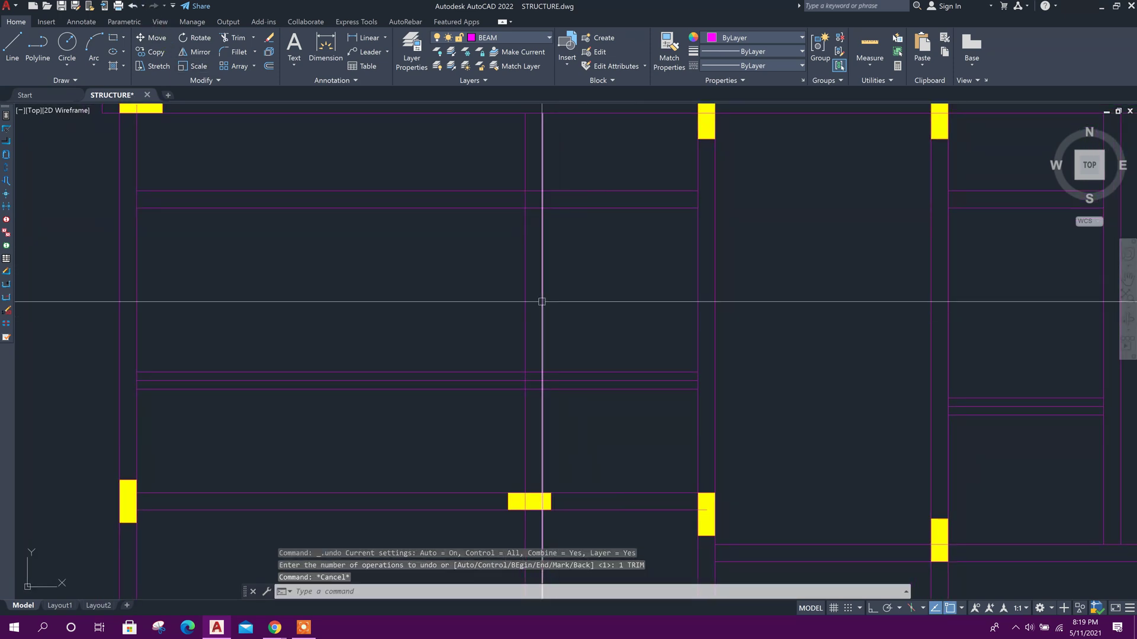
Trim the horizontal beam lines against the vertical beam using a freehand fence on its left.
left_click(541, 270)
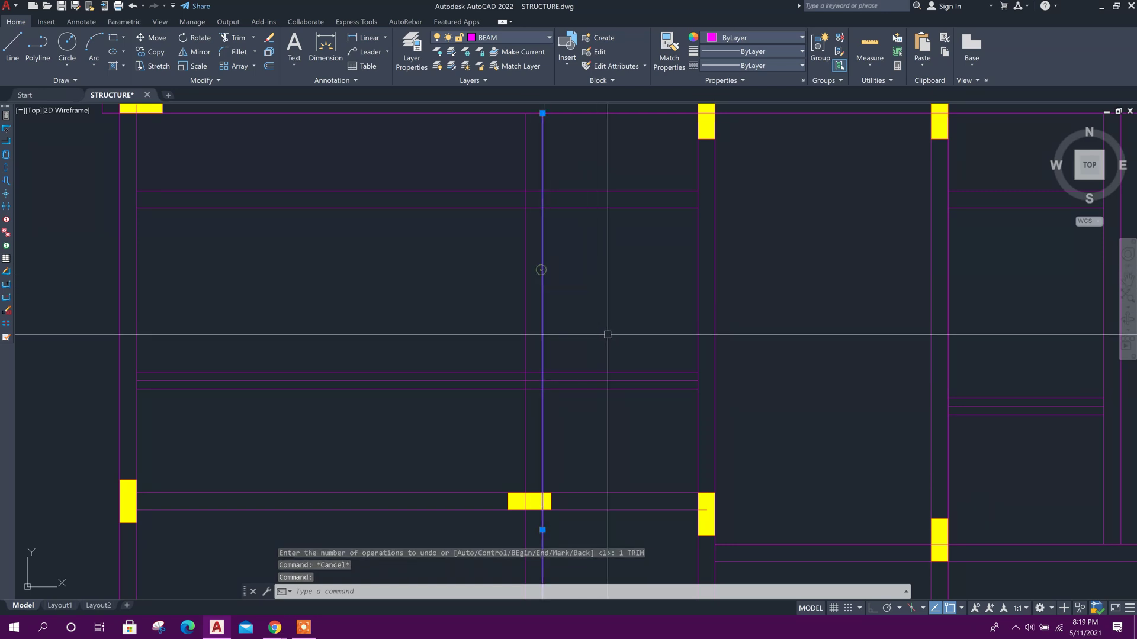
type("T")
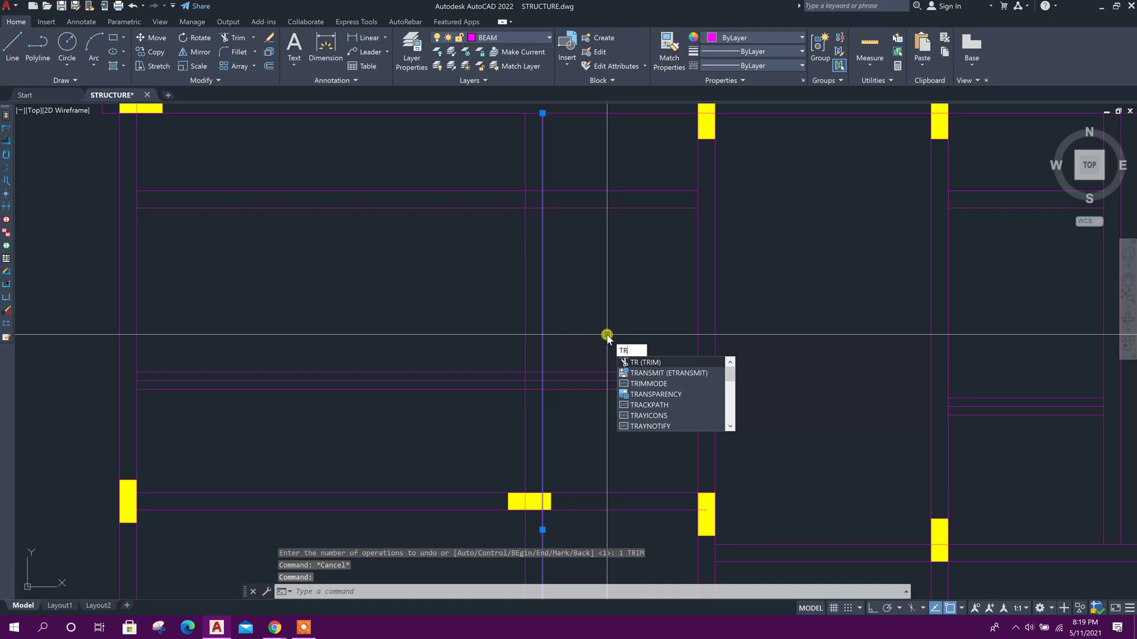
type("R")
key("Return")
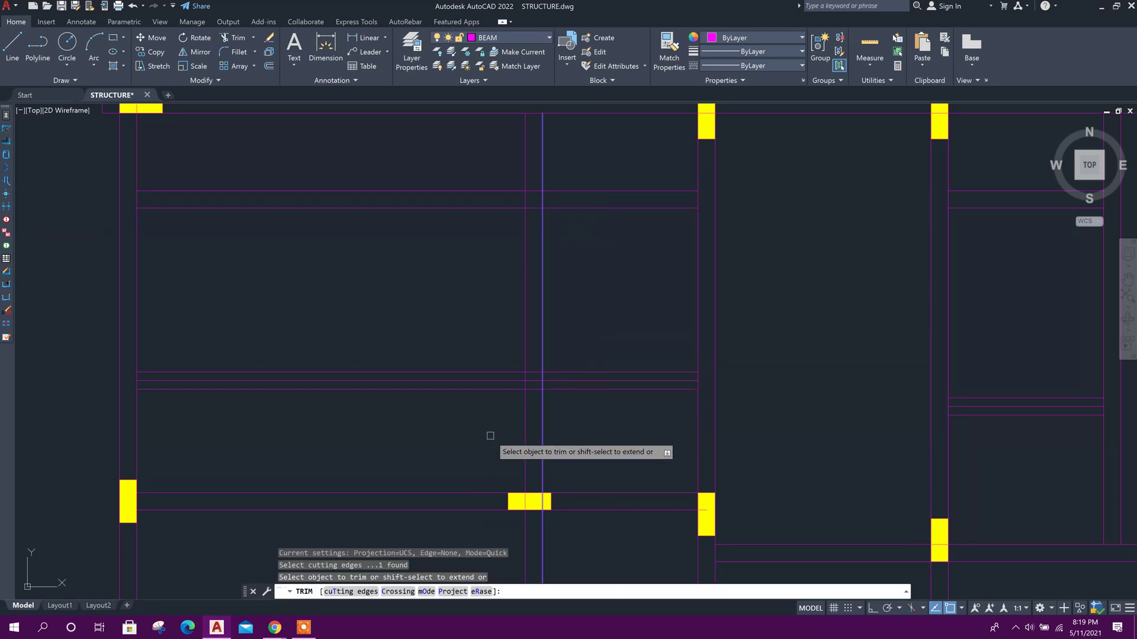
mouse_move(490, 435)
left_mouse_down()
mouse_move(444, 365)
mouse_move(436, 340)
mouse_move(451, 308)
mouse_move(434, 289)
mouse_move(313, 252)
mouse_move(311, 232)
mouse_move(370, 237)
mouse_move(377, 212)
mouse_move(290, 178)
mouse_move(302, 156)
mouse_move(390, 131)
left_mouse_up()
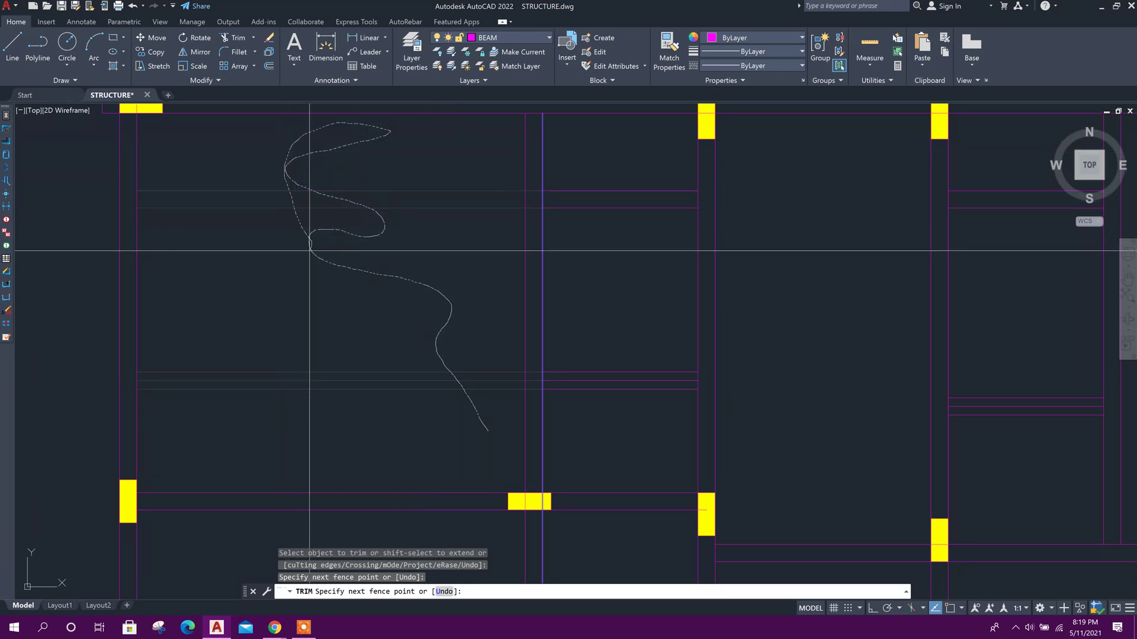
mouse_move(310, 251)
left_mouse_down()
mouse_move(228, 241)
mouse_move(246, 180)
left_mouse_up()
key("Escape")
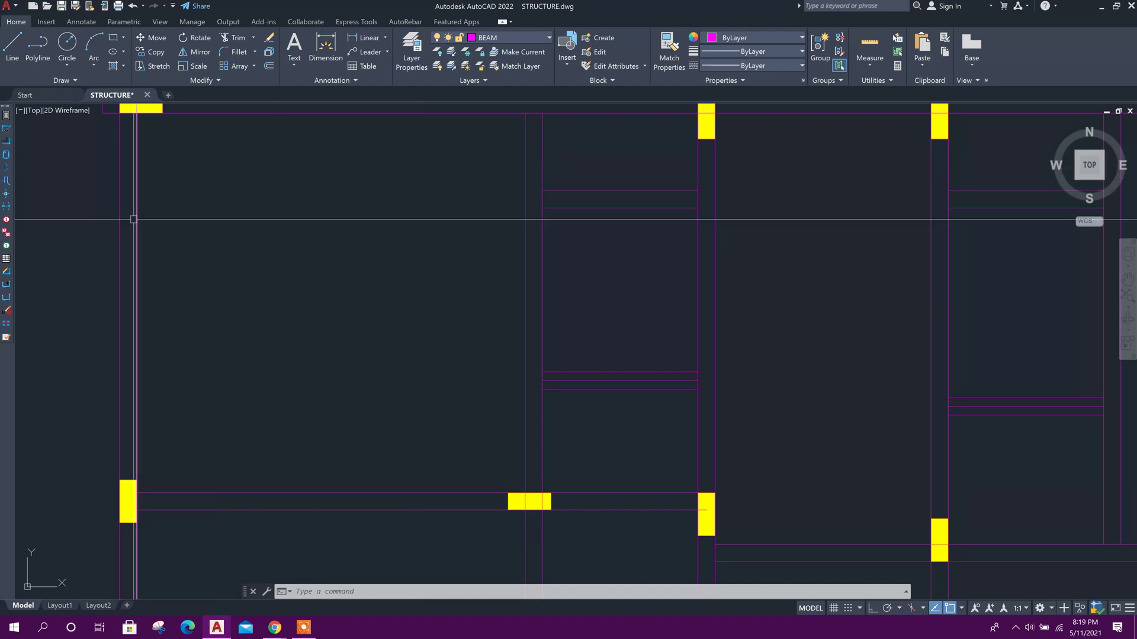
Select the left column line as the boundary for extending.
key("Escape")
middle_click_drag(415, 274, 413, 284)
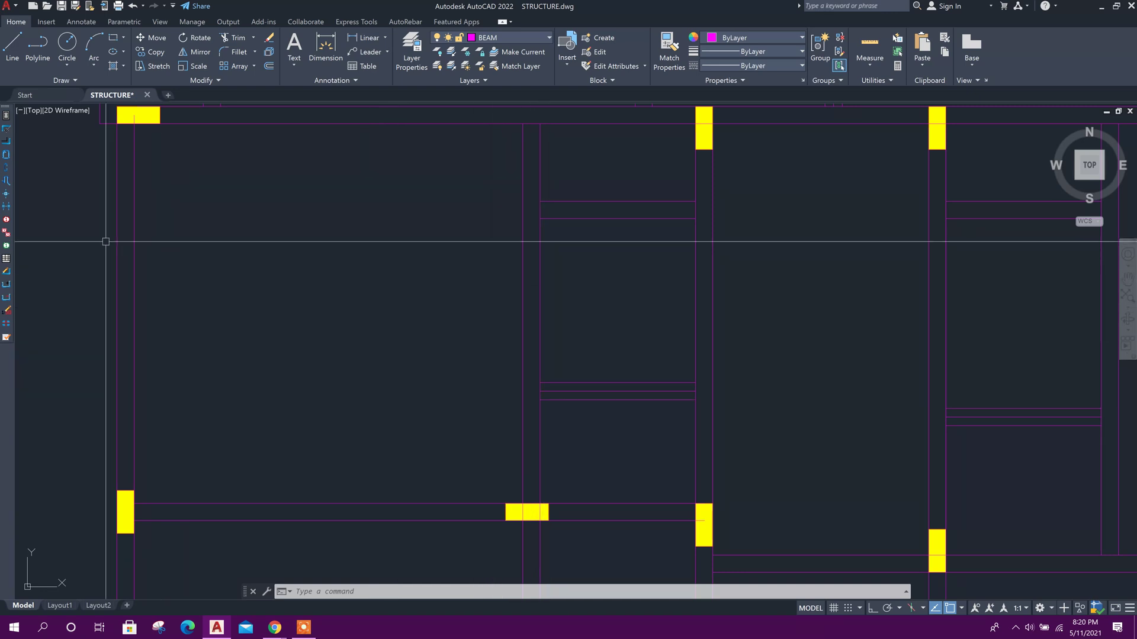
left_click(133, 251)
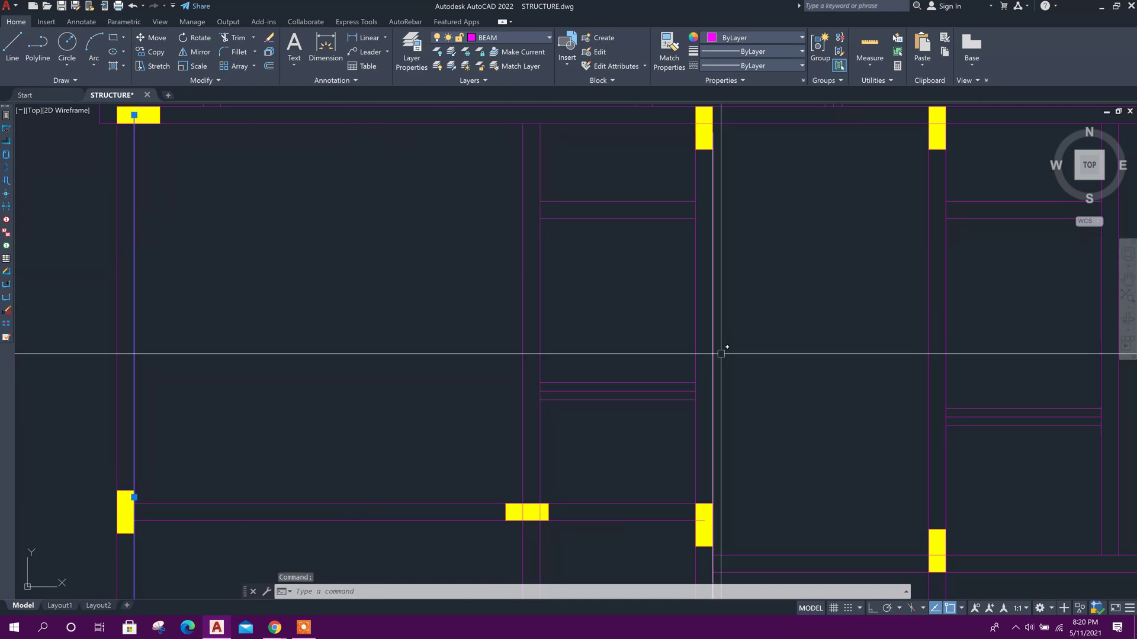
Run Extend and fence across the beam lines to extend them to the left column.
key("Escape")
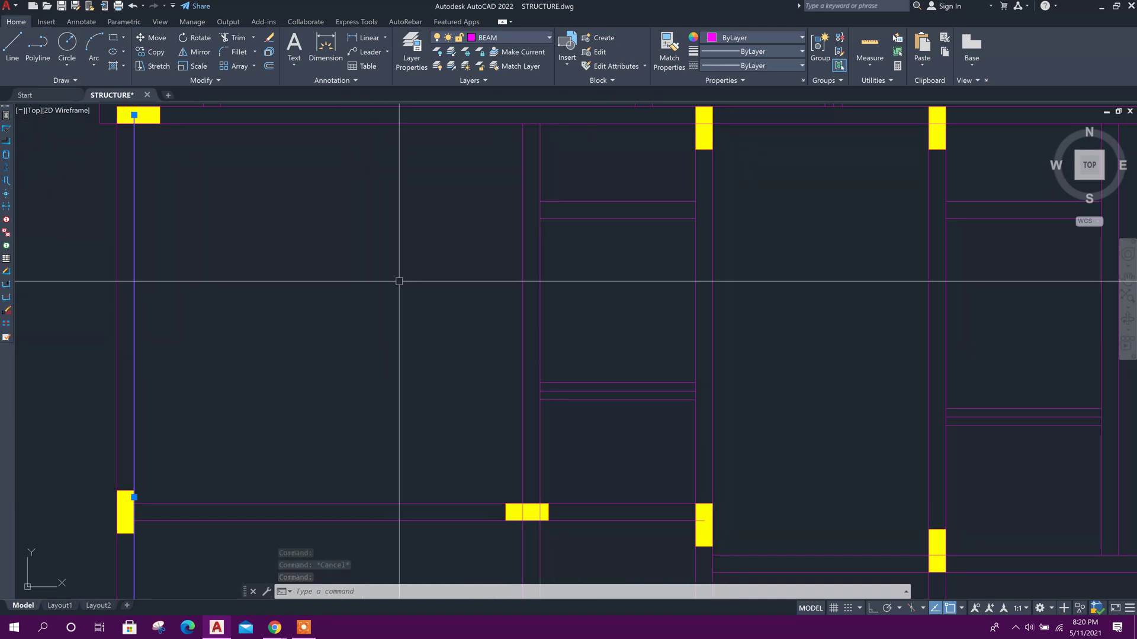
type("e")
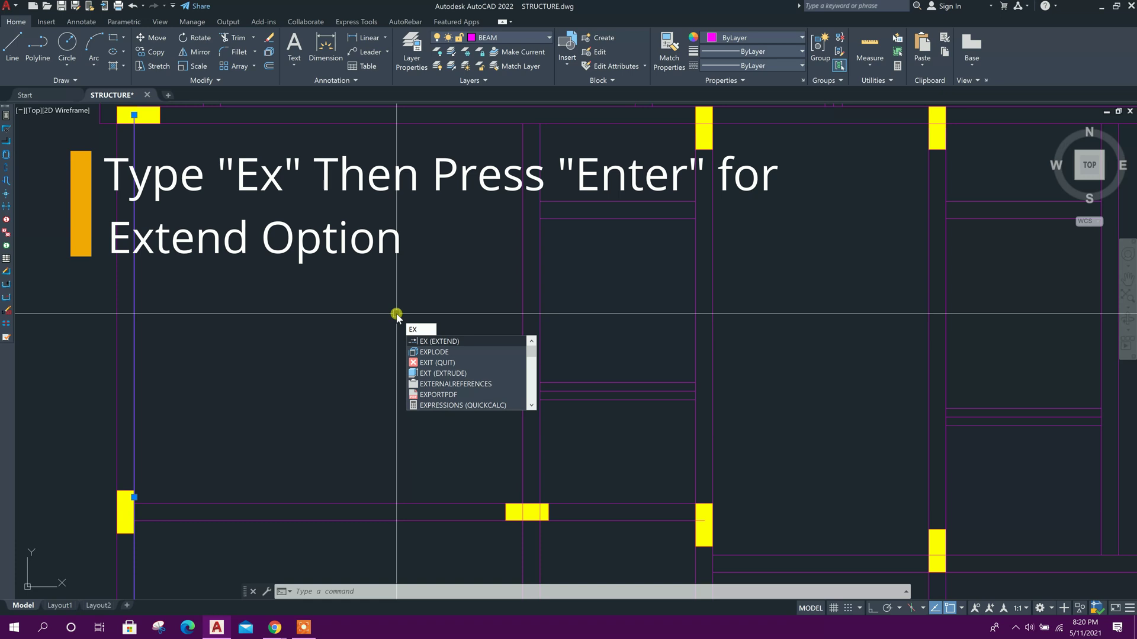
key("Return")
mouse_move(642, 445)
left_mouse_down()
mouse_move(599, 333)
mouse_move(624, 332)
mouse_move(582, 174)
mouse_move(604, 331)
mouse_move(555, 401)
mouse_move(609, 442)
left_mouse_up()
key("Escape")
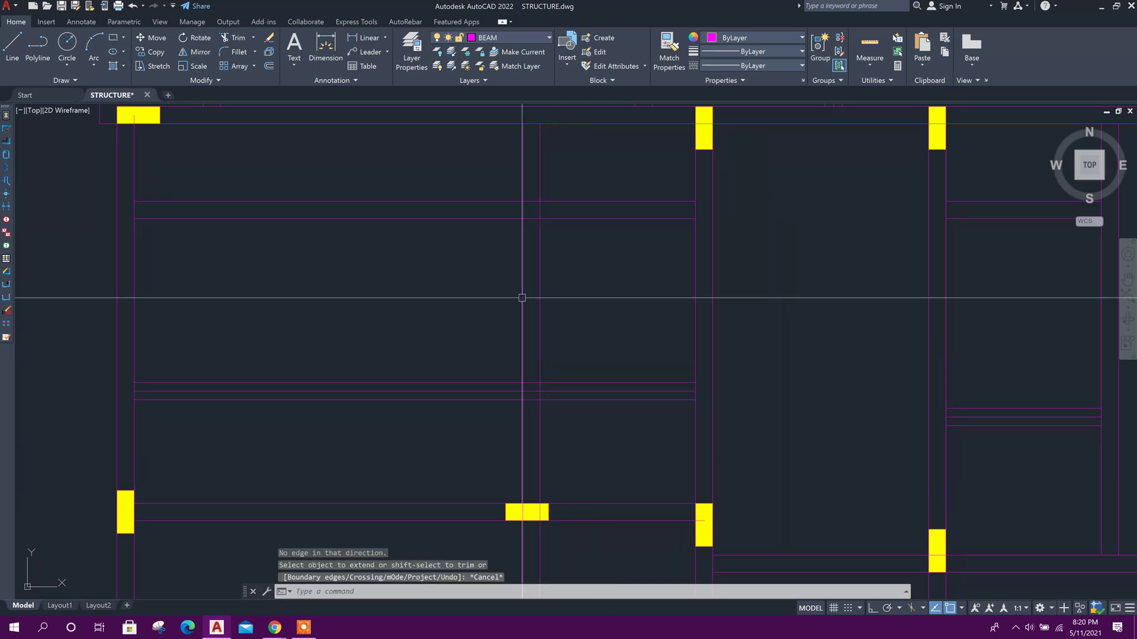
Select the middle vertical beam line as the trimming cutting edge.
middle_click_drag(523, 297, 551, 296)
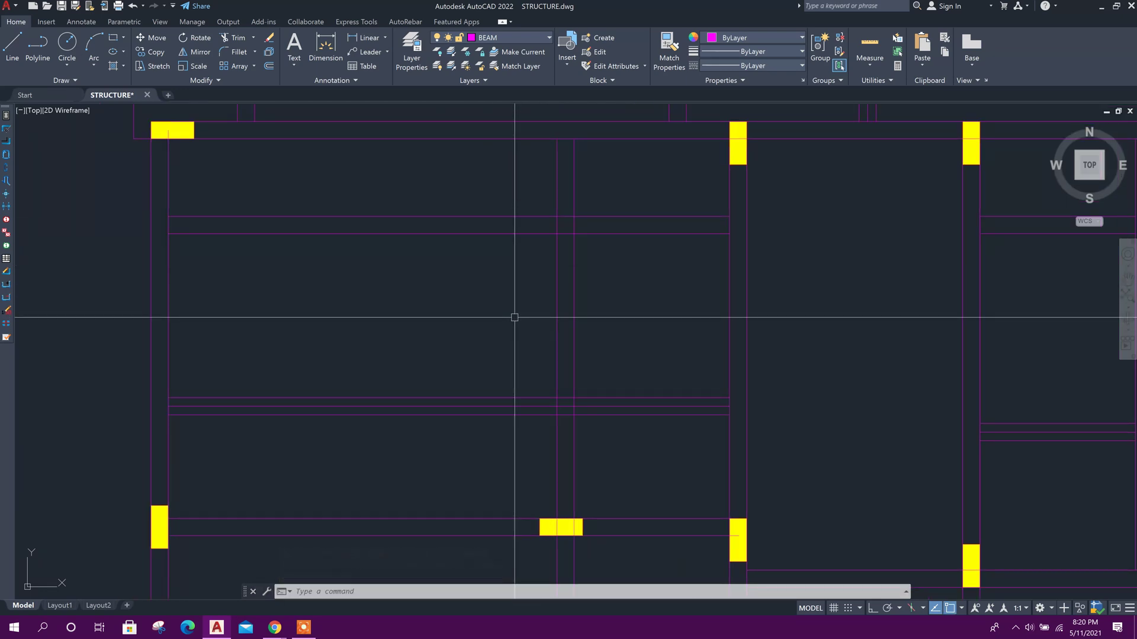
middle_click_drag(514, 317, 516, 295)
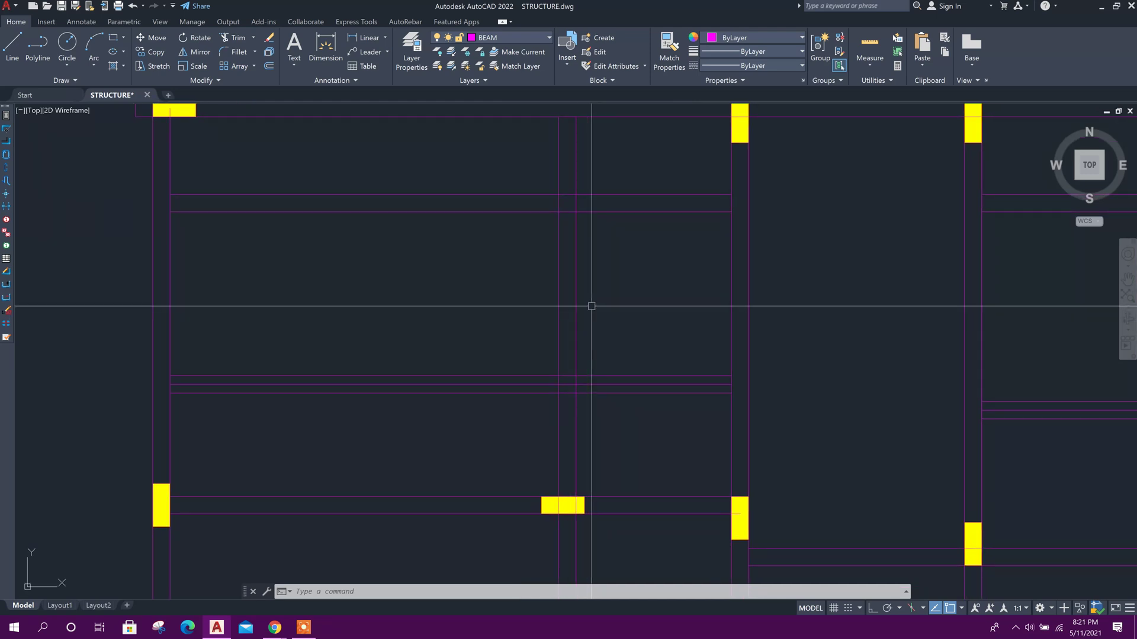
middle_click_drag(591, 304, 573, 303)
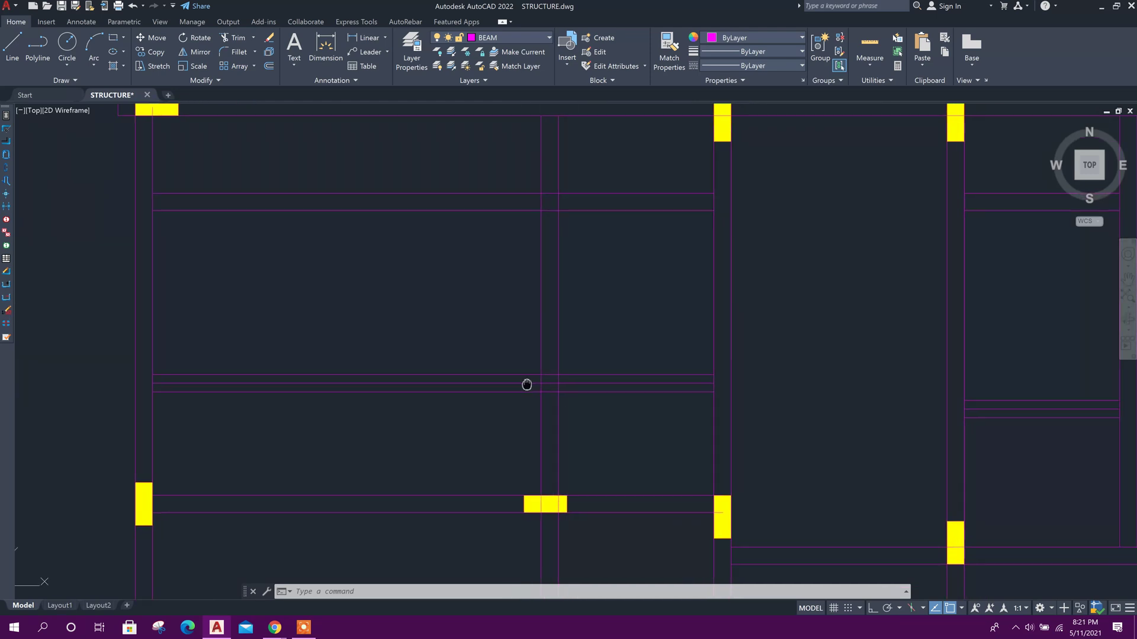
middle_click_drag(583, 368, 576, 372)
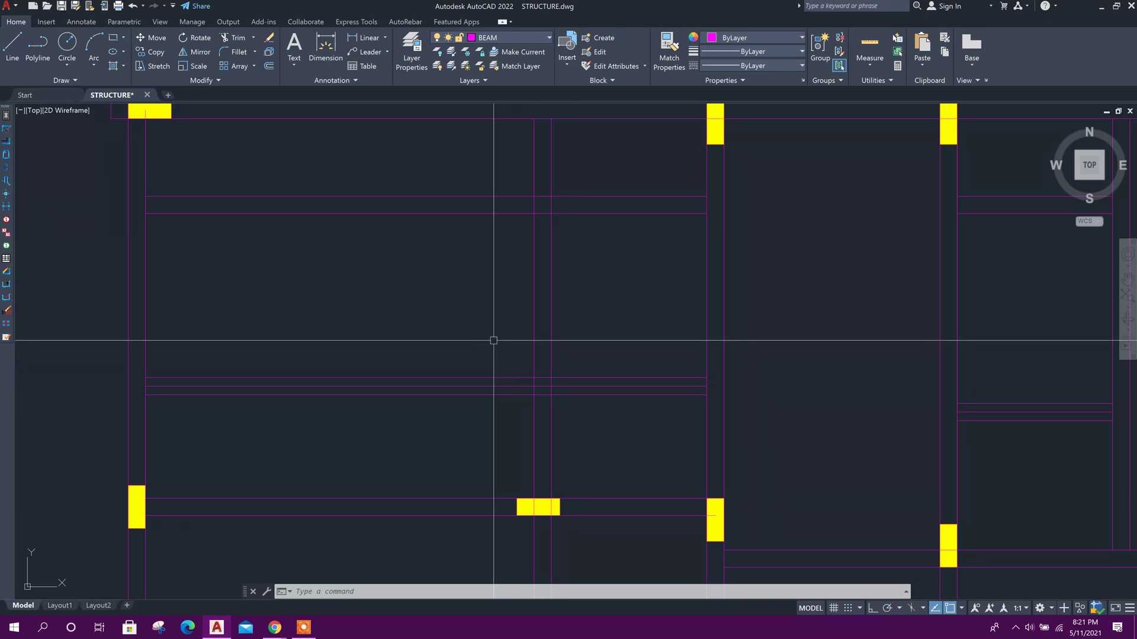
left_click(553, 257)
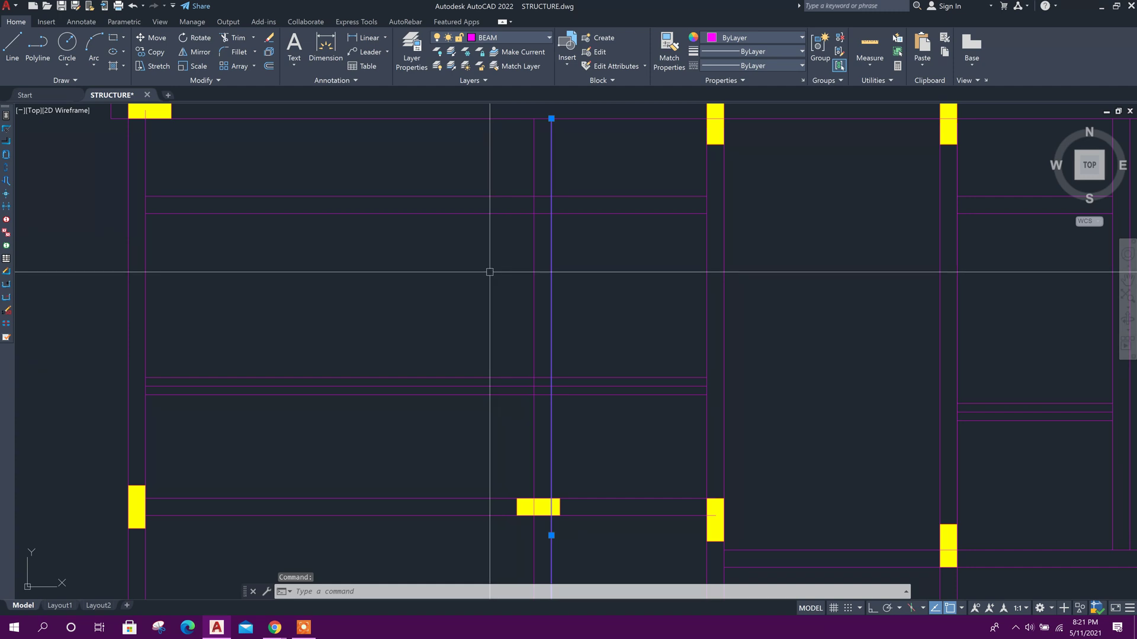
Start Trim against the middle beam line and switch its mode from Quick to Standard.
type("TR")
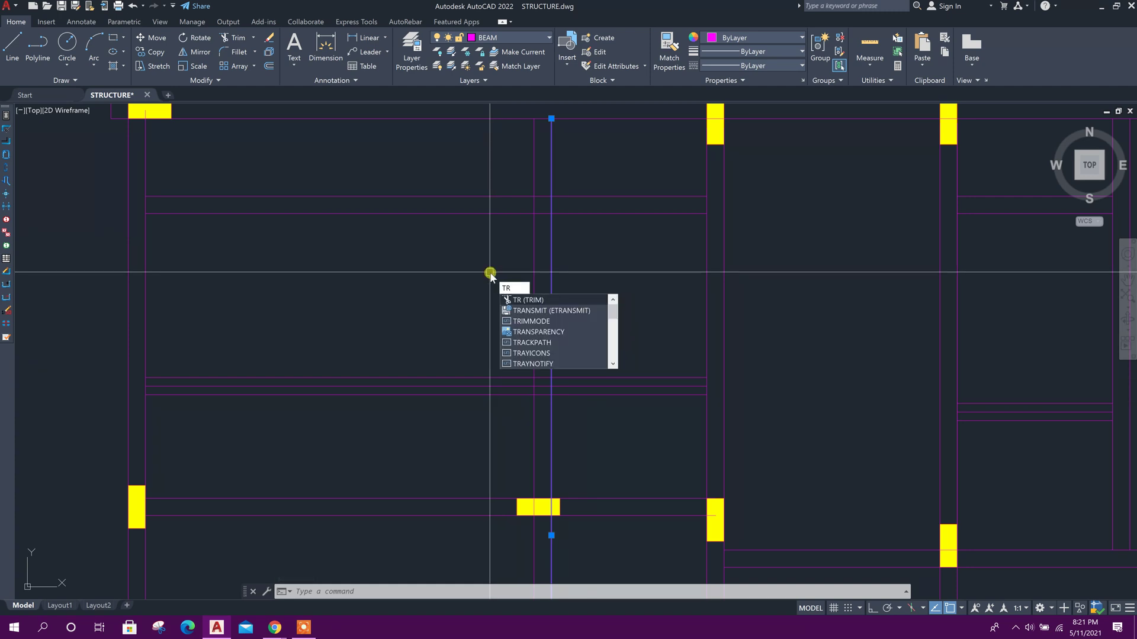
key("Return")
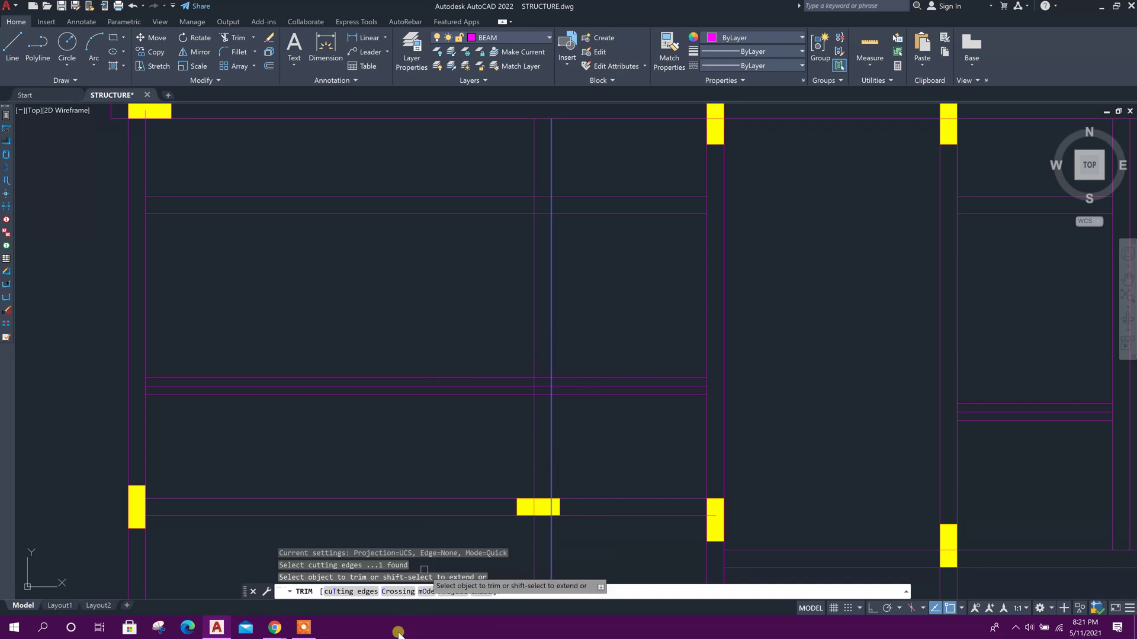
left_click(427, 591)
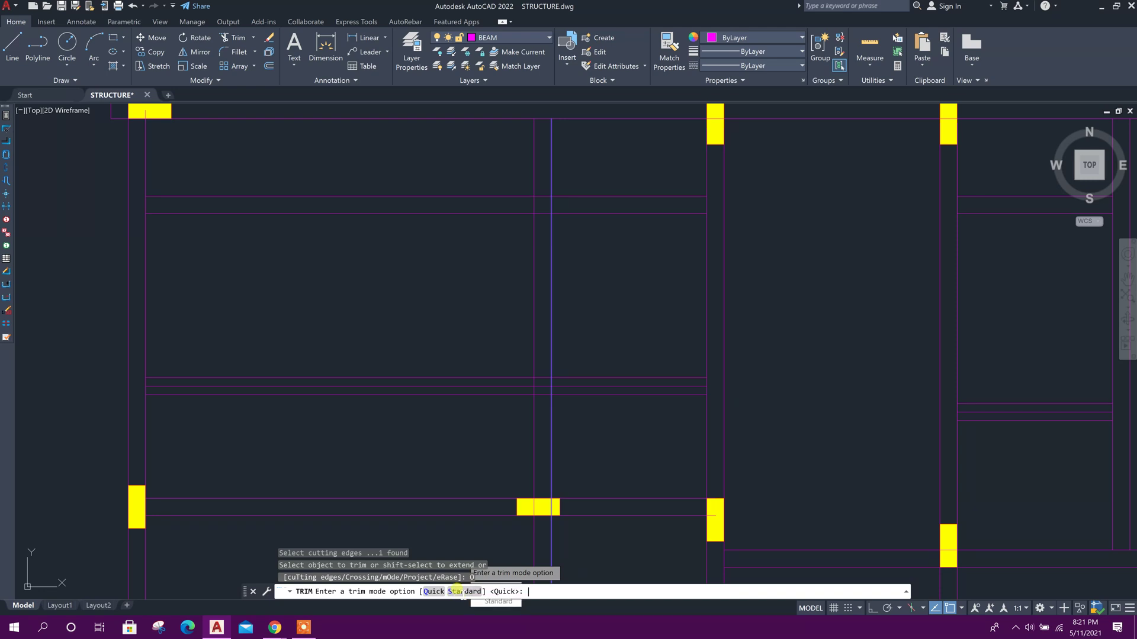
left_click(459, 591)
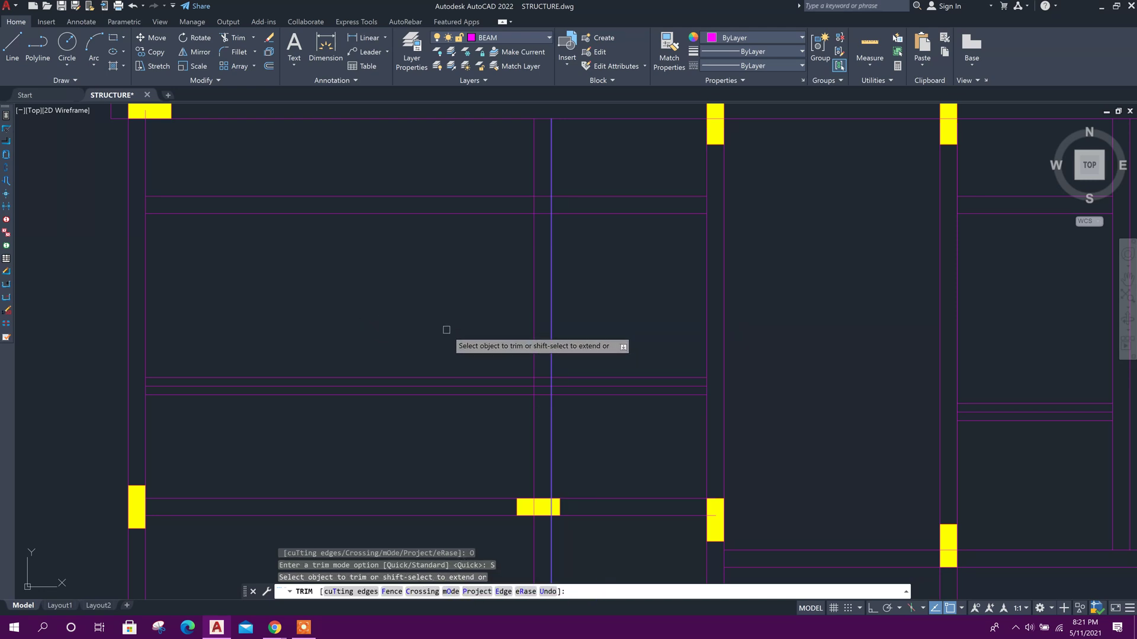
Window-select the horizontal lines left of the middle beam to trim them, then end Trim.
left_click(486, 451)
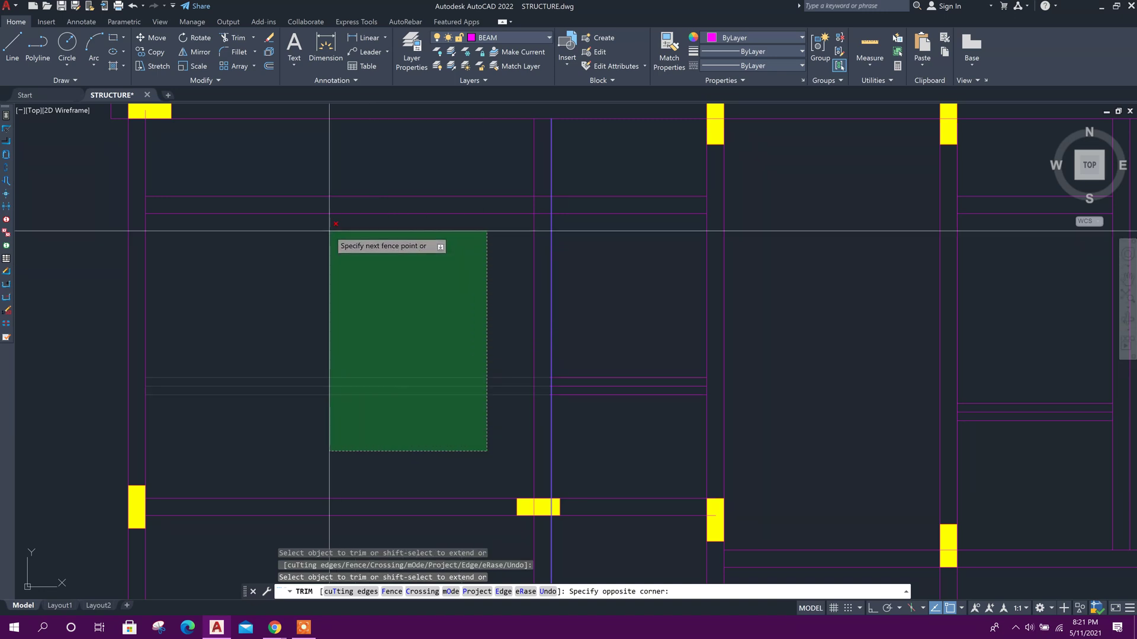
left_click(234, 167)
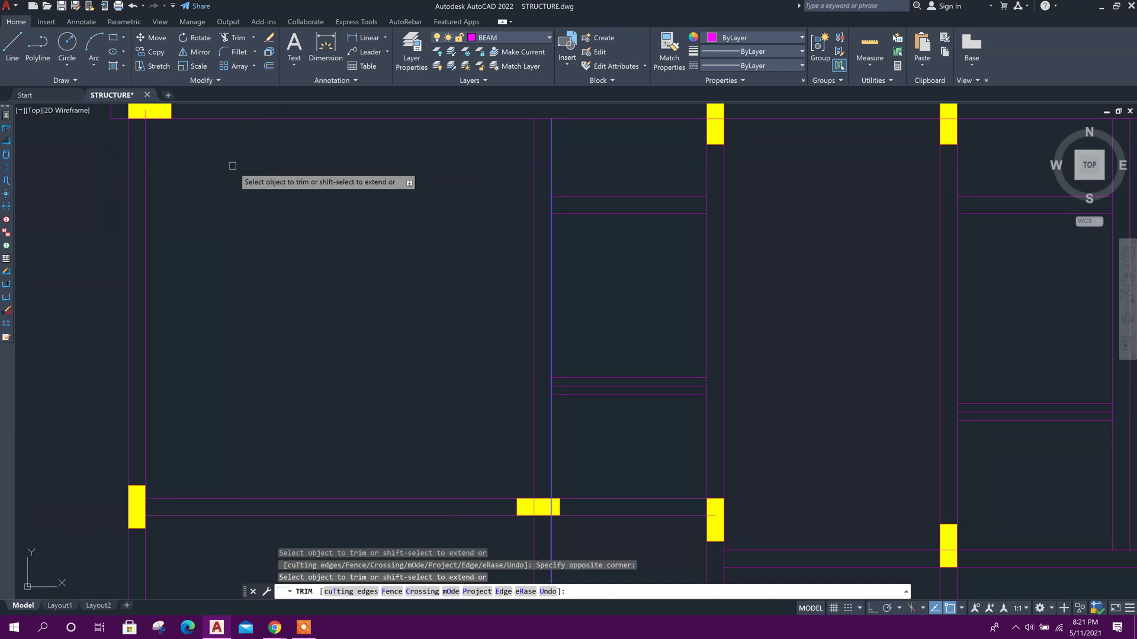
scroll(514, 370, "down", 2)
key("Escape")
key("Escape")
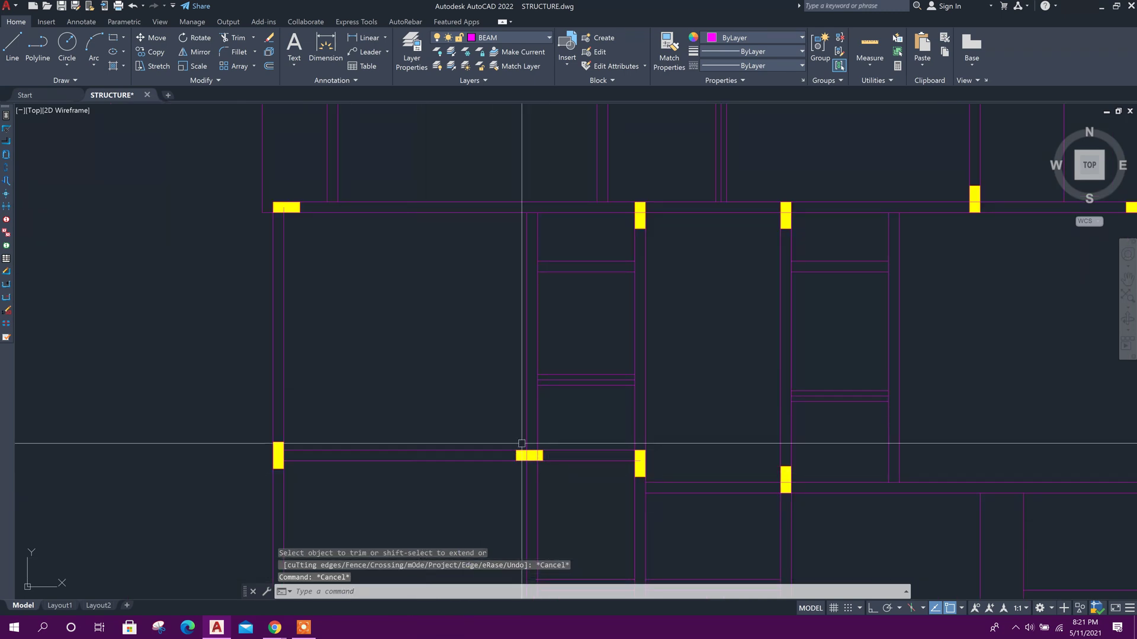
scroll(522, 443, "up", 3)
key("Escape")
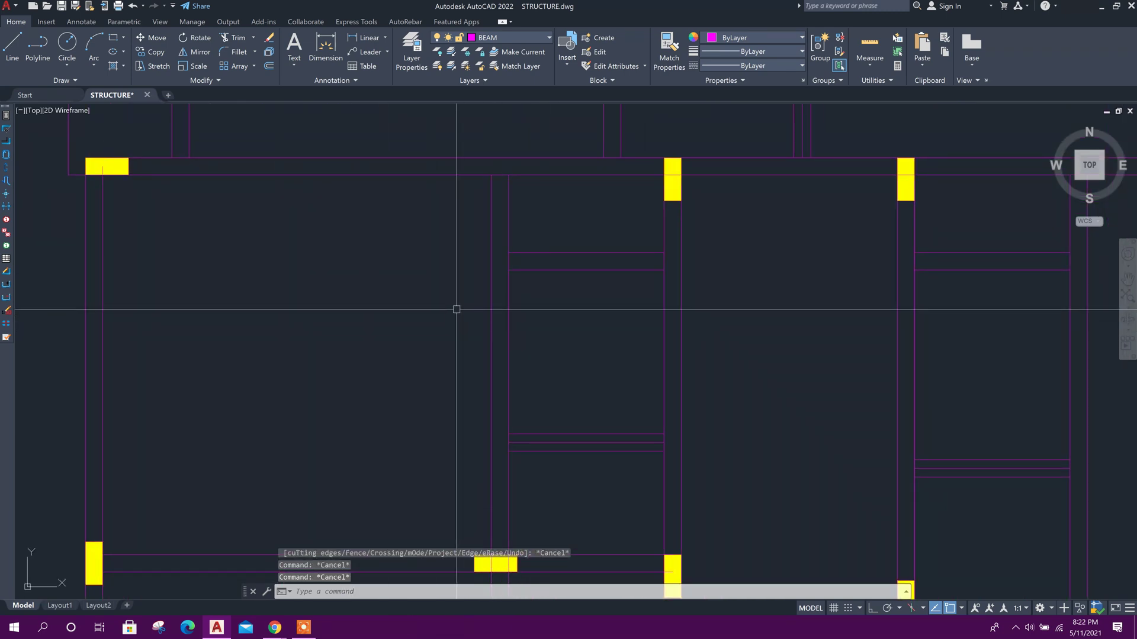
Bring the left column back into view and pick its line as the boundary.
middle_click_drag(554, 363, 525, 329)
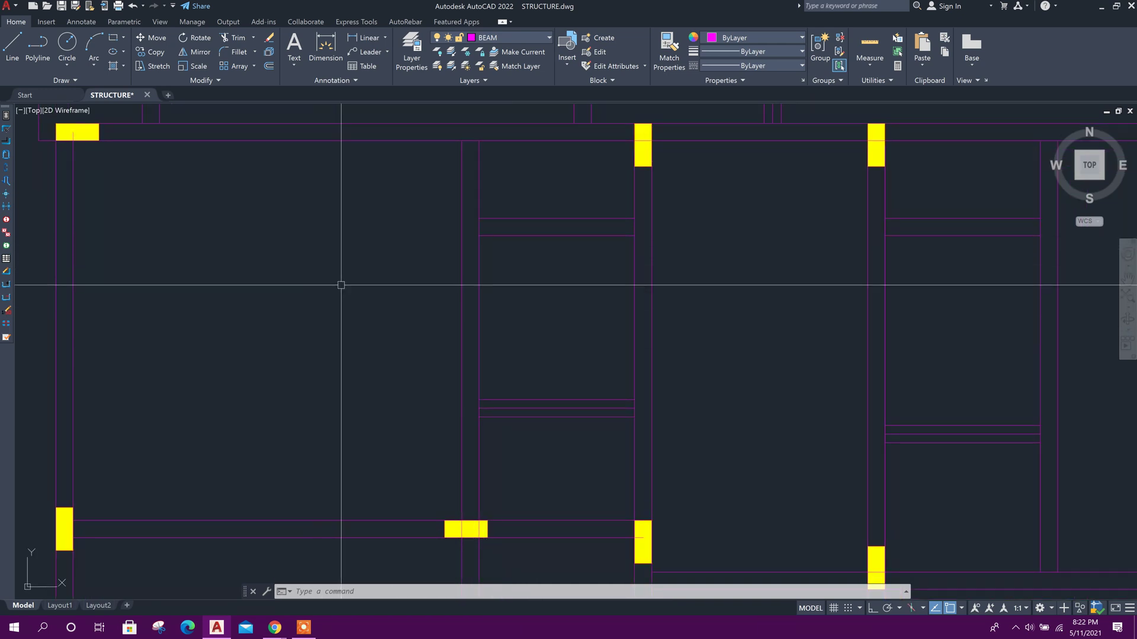
middle_click_drag(495, 296, 620, 302)
left_click(197, 247)
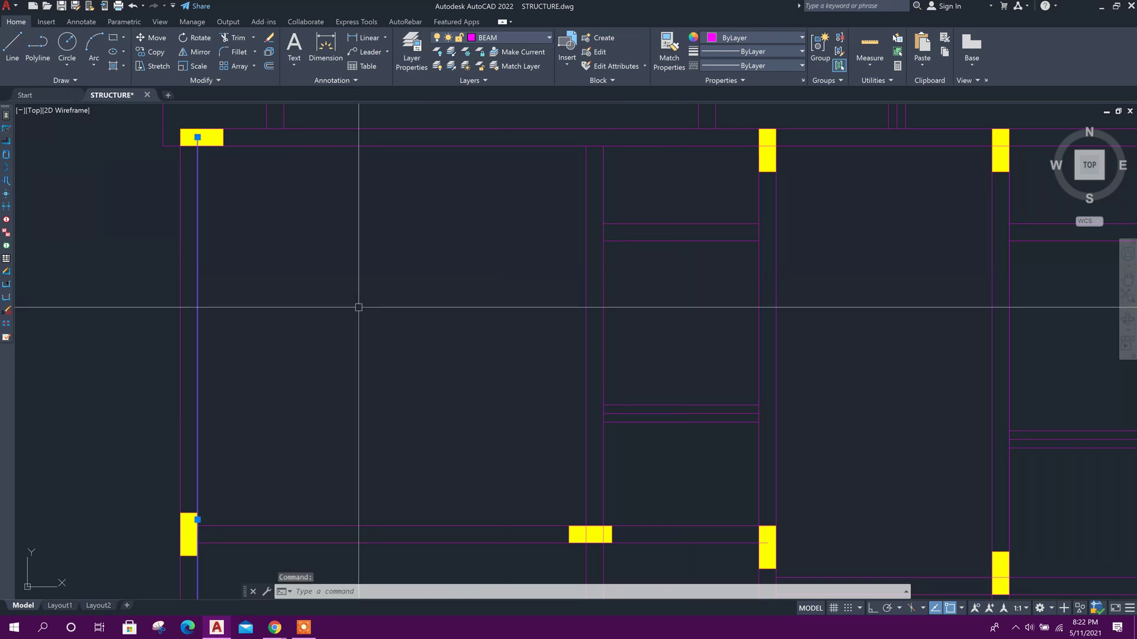
Extend the left-bay beam lines to the left column using a window selection.
type("EX")
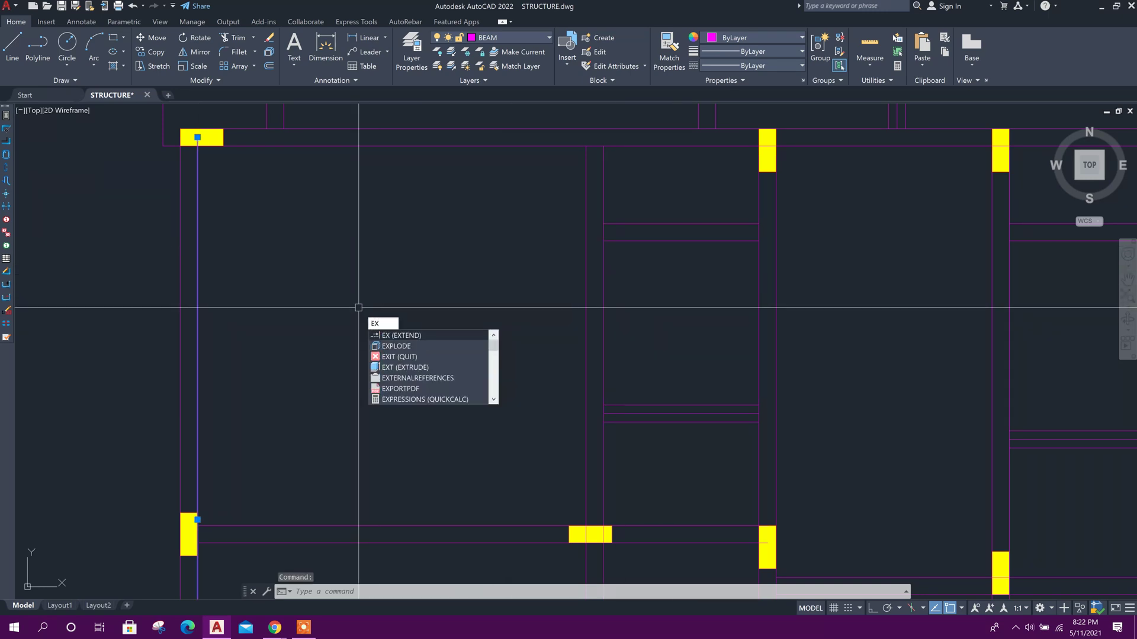
key("Return")
left_click(704, 465)
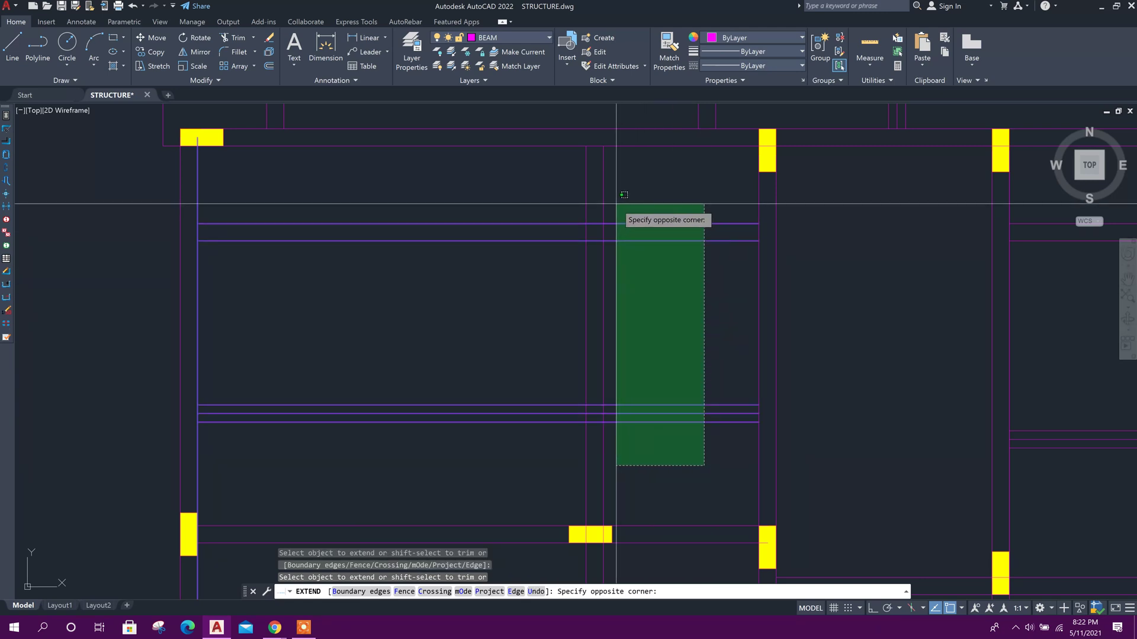
key("Escape")
key("Escape")
scroll(525, 300, "down", 2)
scroll(587, 281, "up", 2)
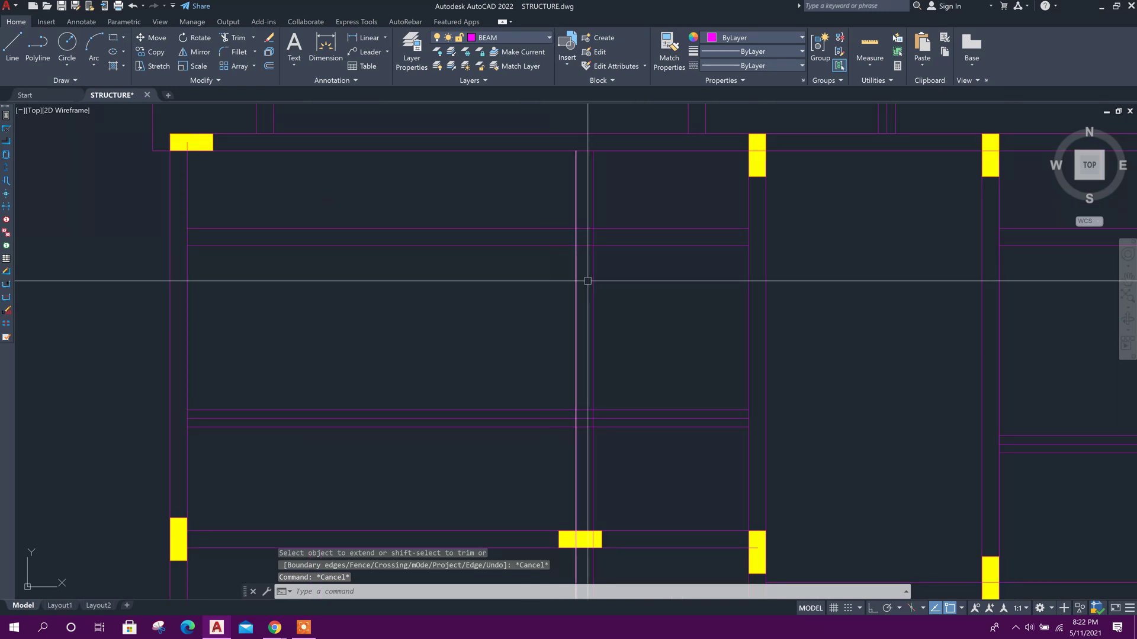
Trim the left-bay beam lines back to the middle vertical beam with a window selection.
left_click(591, 281)
type("tr")
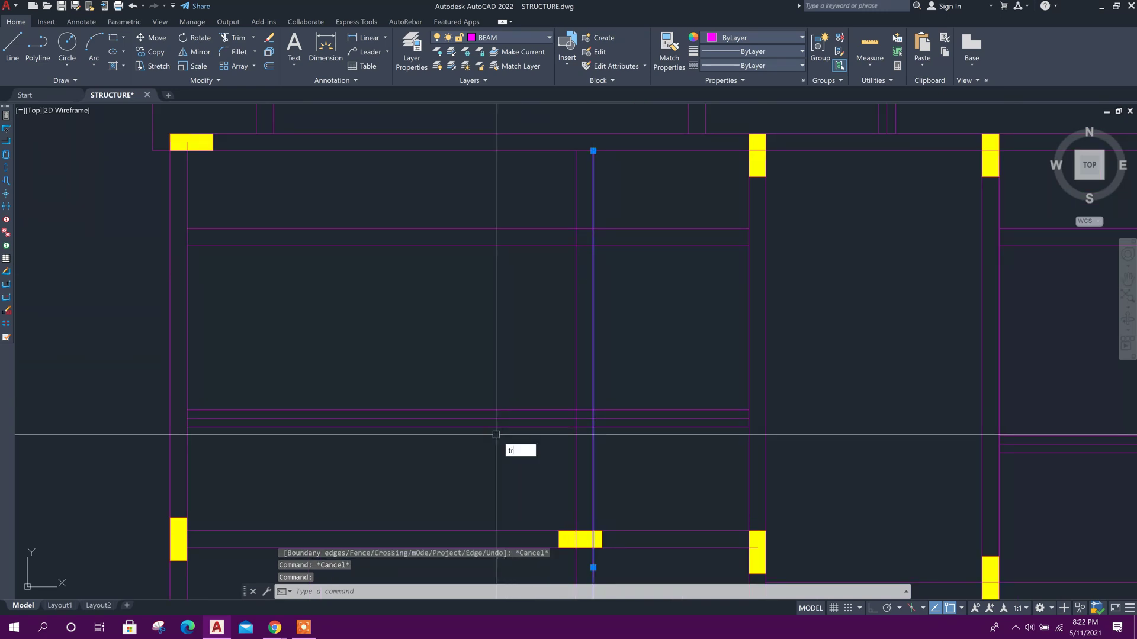
key("Return")
left_click(526, 456)
left_click(431, 224)
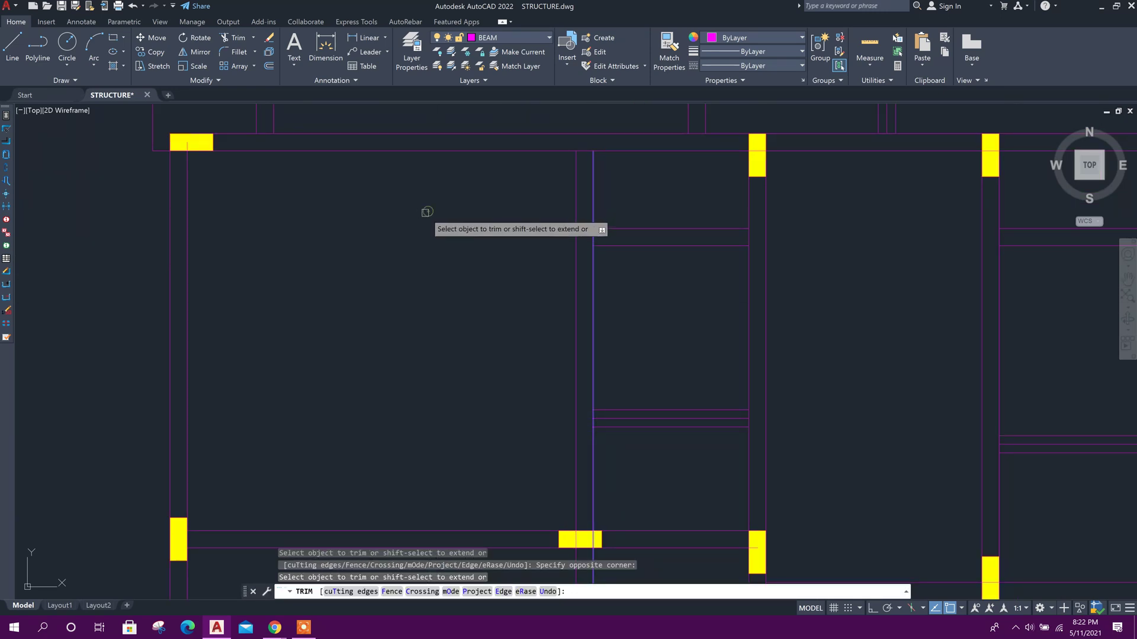
key("Escape")
scroll(439, 236, "down", 2)
key("Escape")
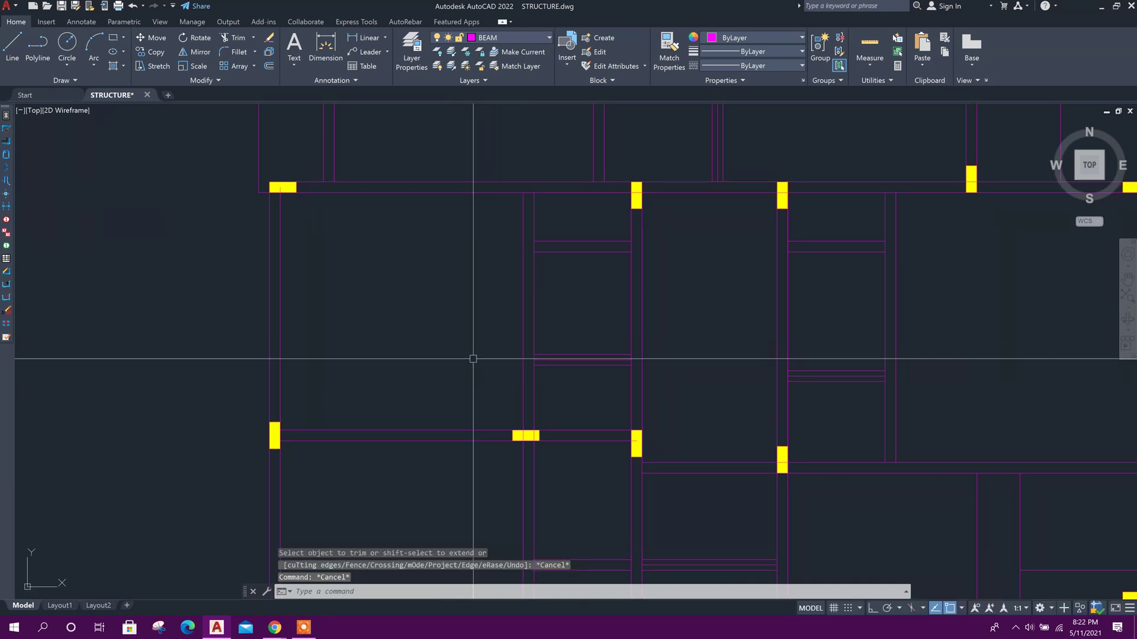
middle_click_drag(473, 359, 460, 360)
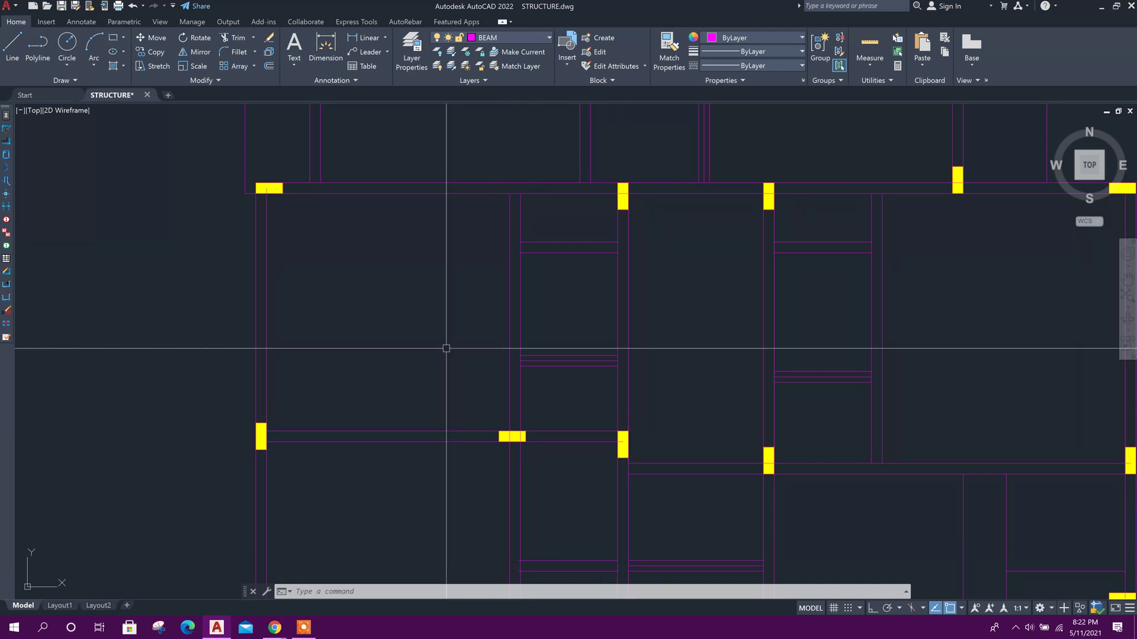
middle_click_drag(447, 348, 397, 371)
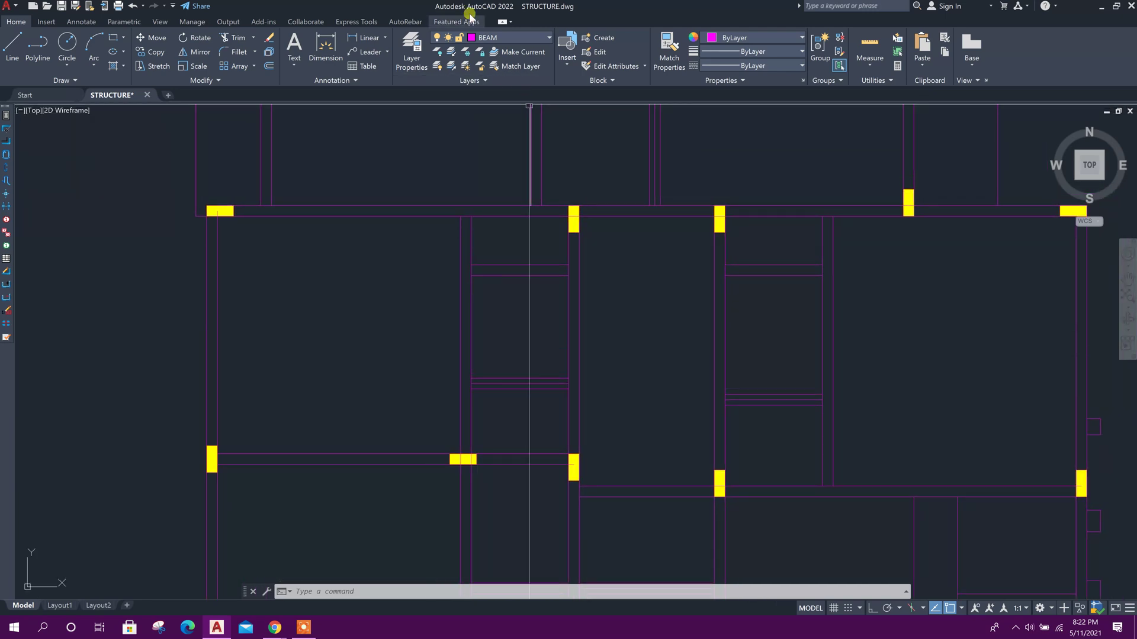
middle_click_drag(482, 401, 520, 361)
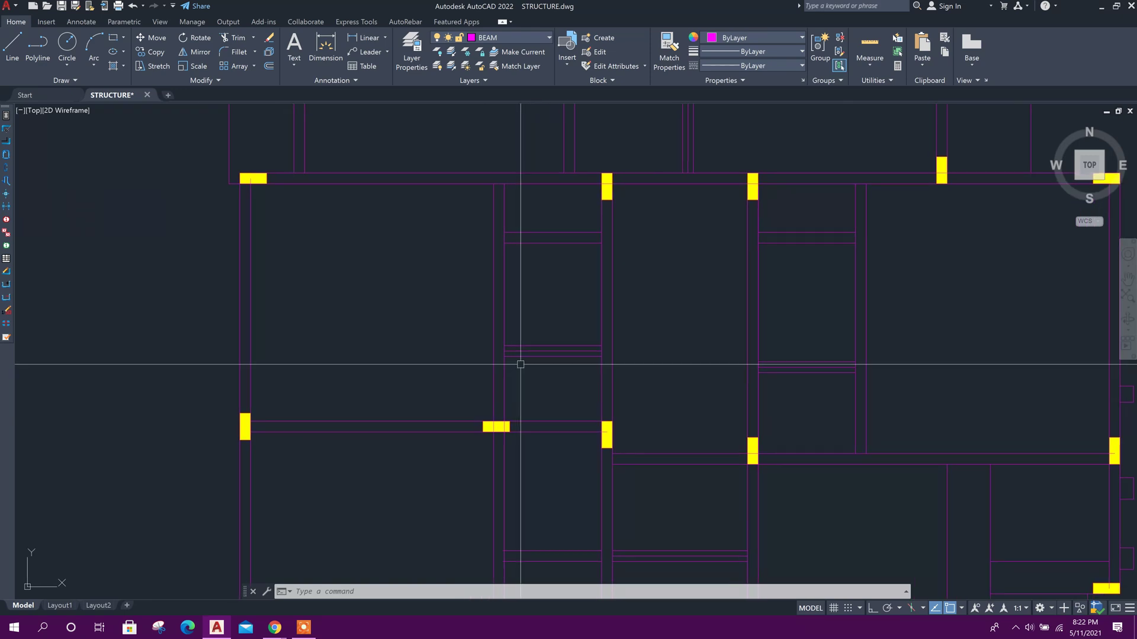
middle_click_drag(431, 309, 437, 302)
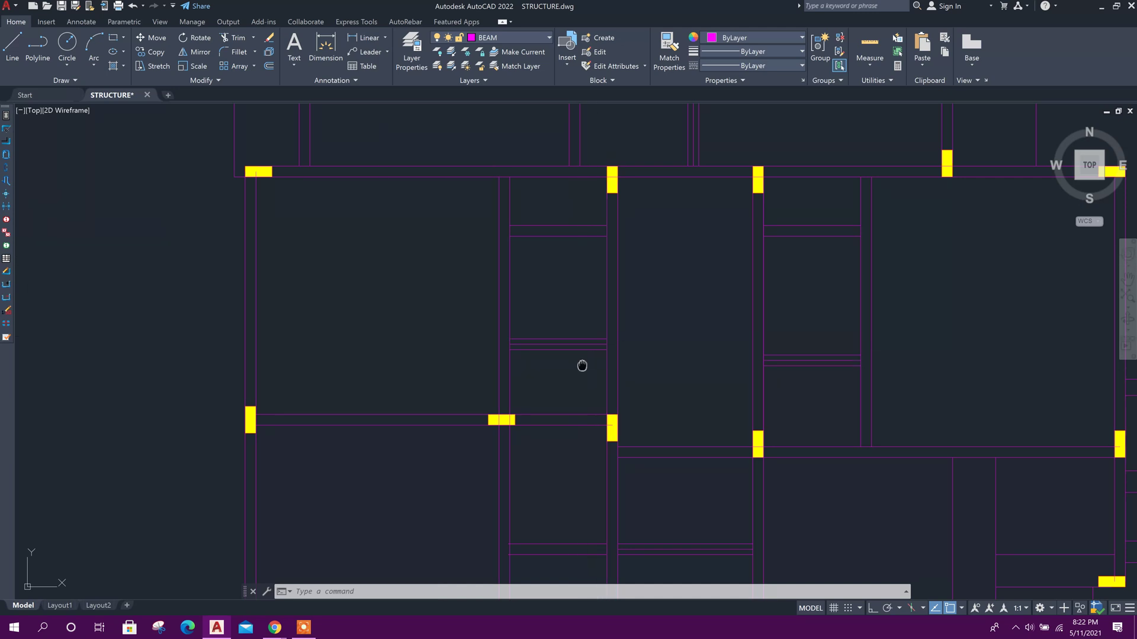
middle_click_drag(581, 363, 618, 354)
middle_click_drag(616, 287, 568, 310)
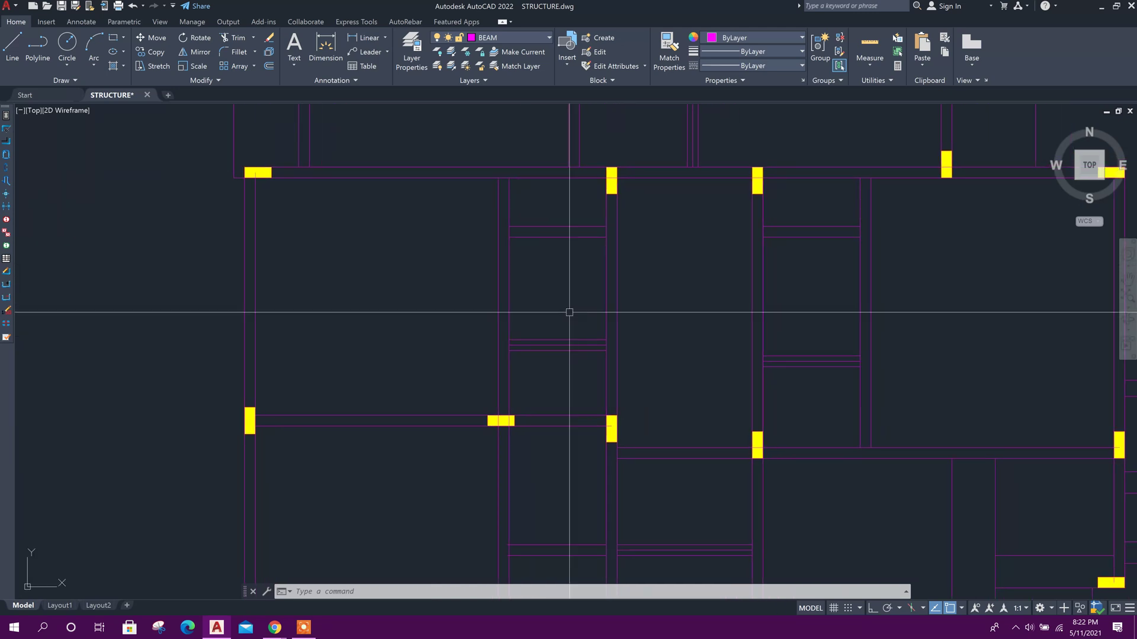
scroll(539, 312, "up", 2)
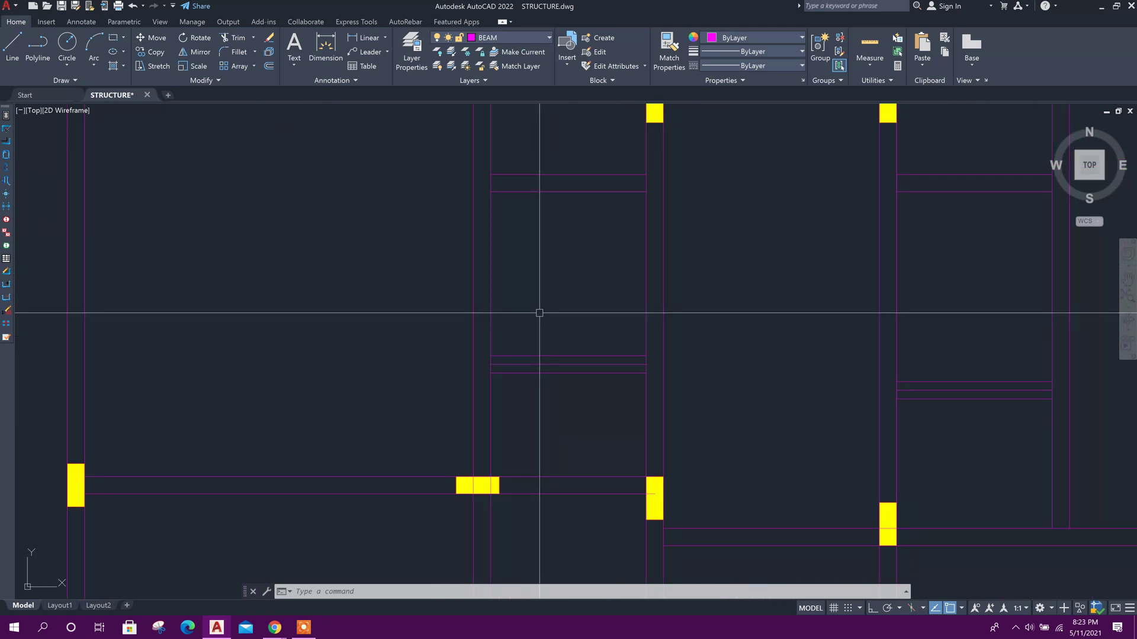
middle_click_drag(539, 313, 553, 323)
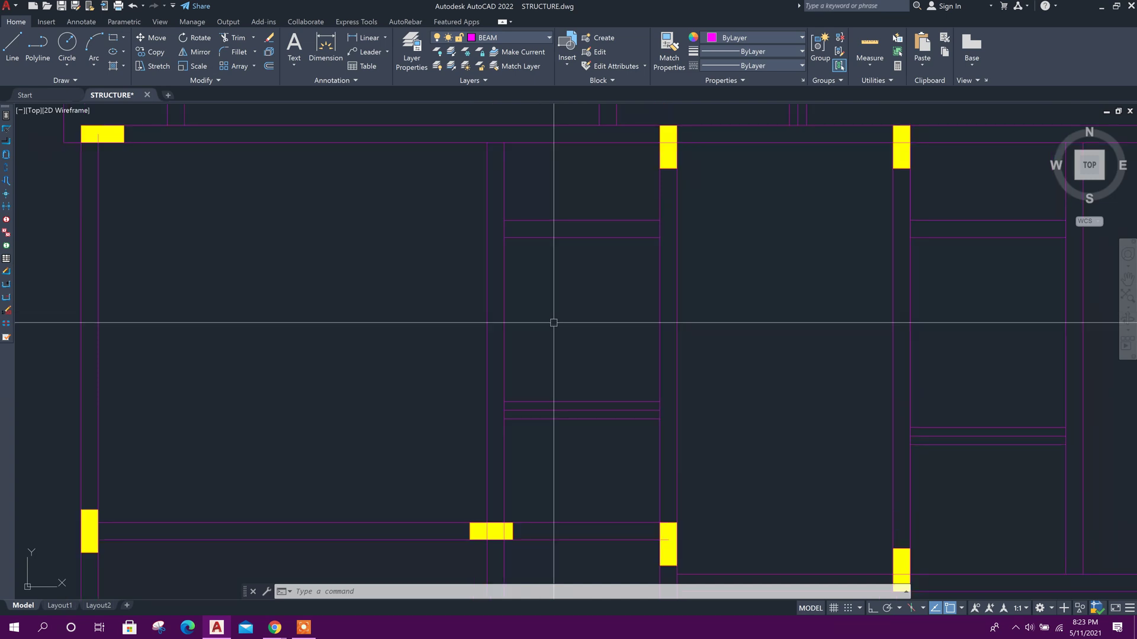